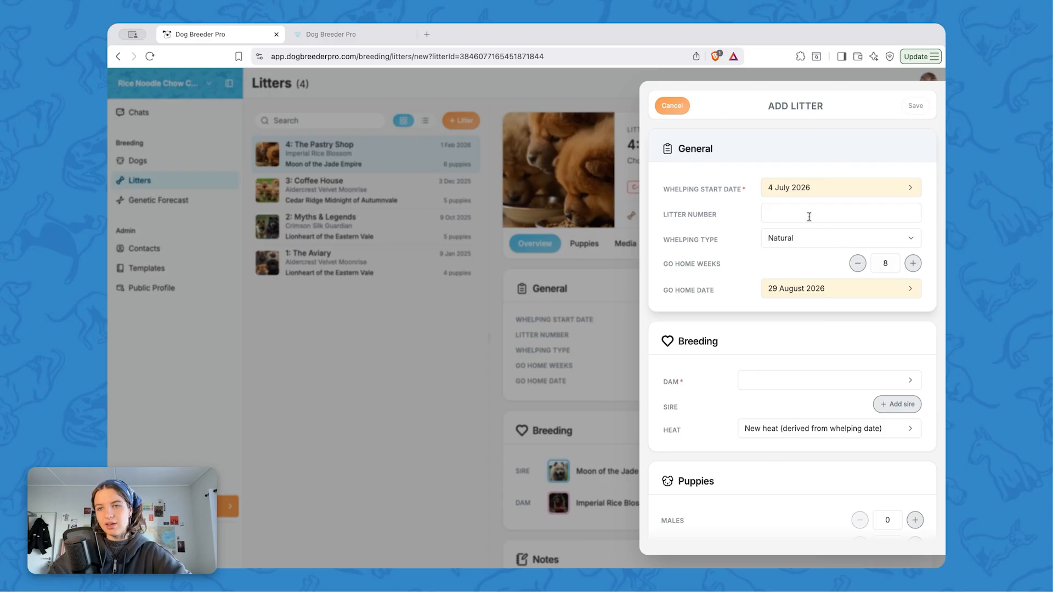
Enter "Test Litter" as the new litter's number.
left_click(779, 215)
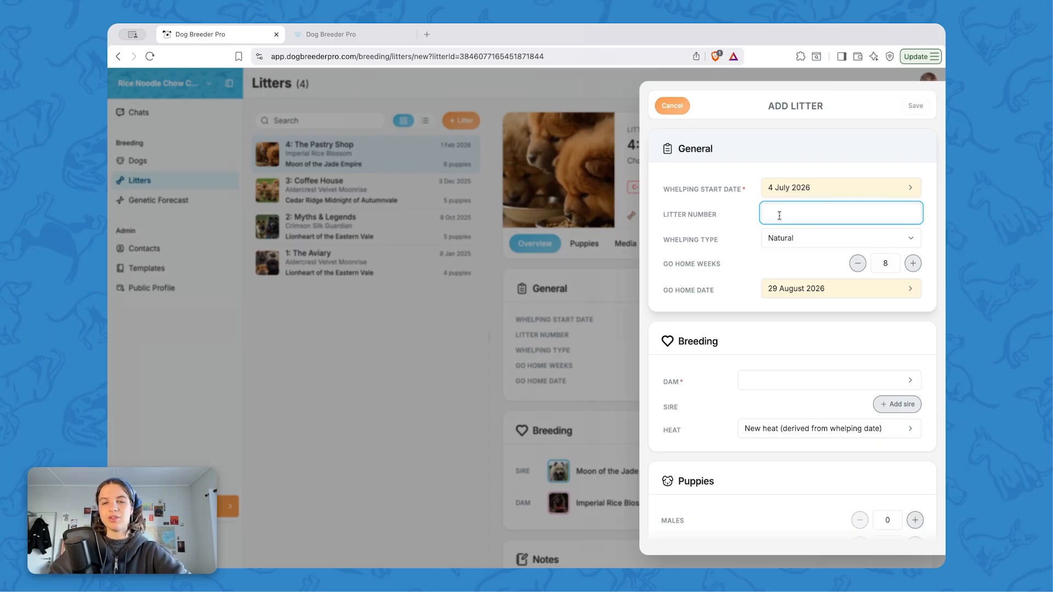
type("5")
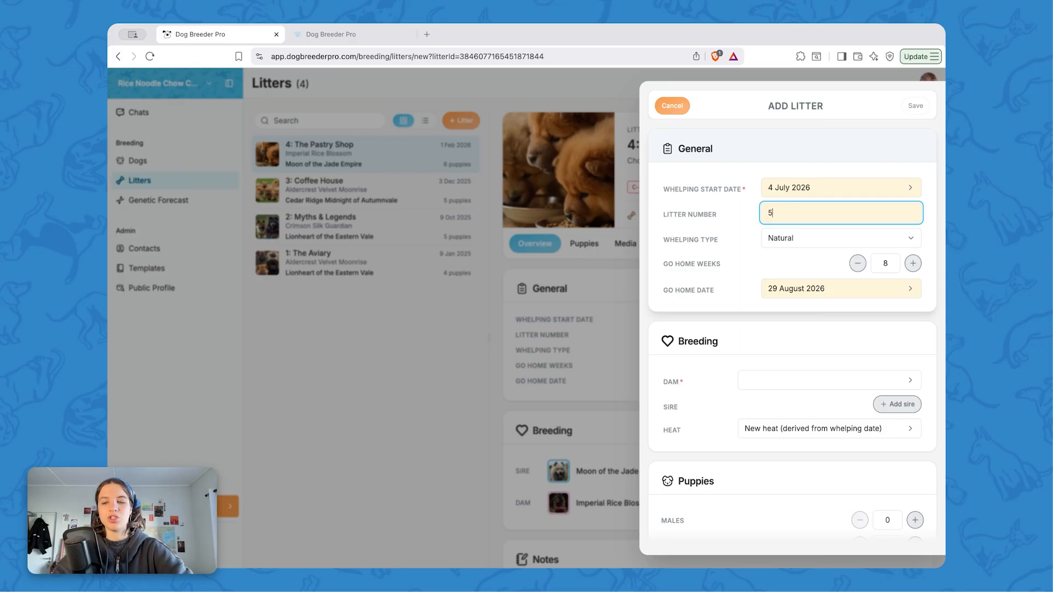
key("BackSpace")
type("Test")
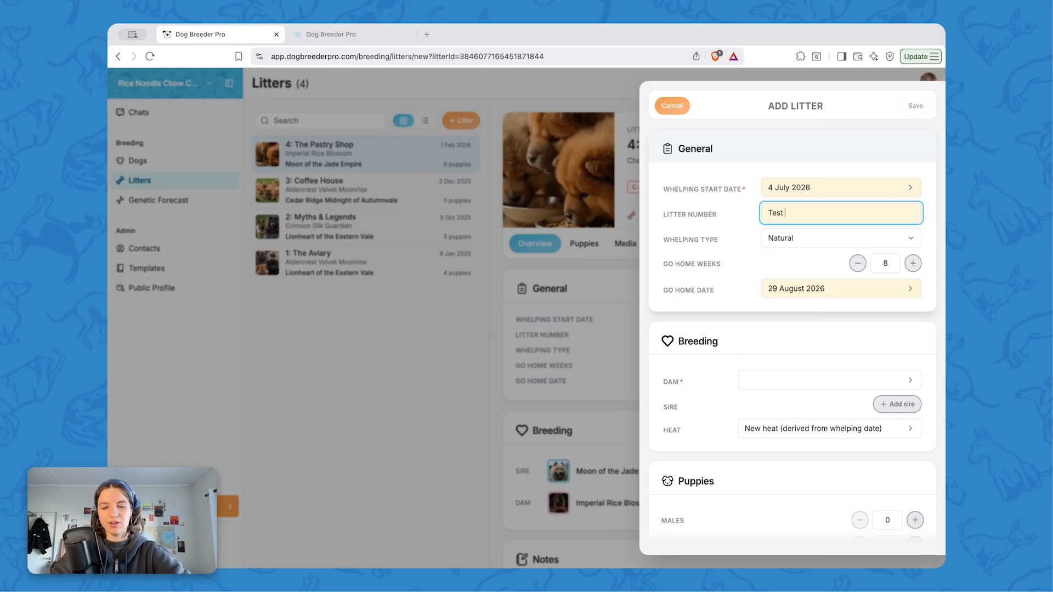
type(" Liter")
Replace the litter number with "5: Mystery Machine".
left_click_drag(810, 214, 738, 213)
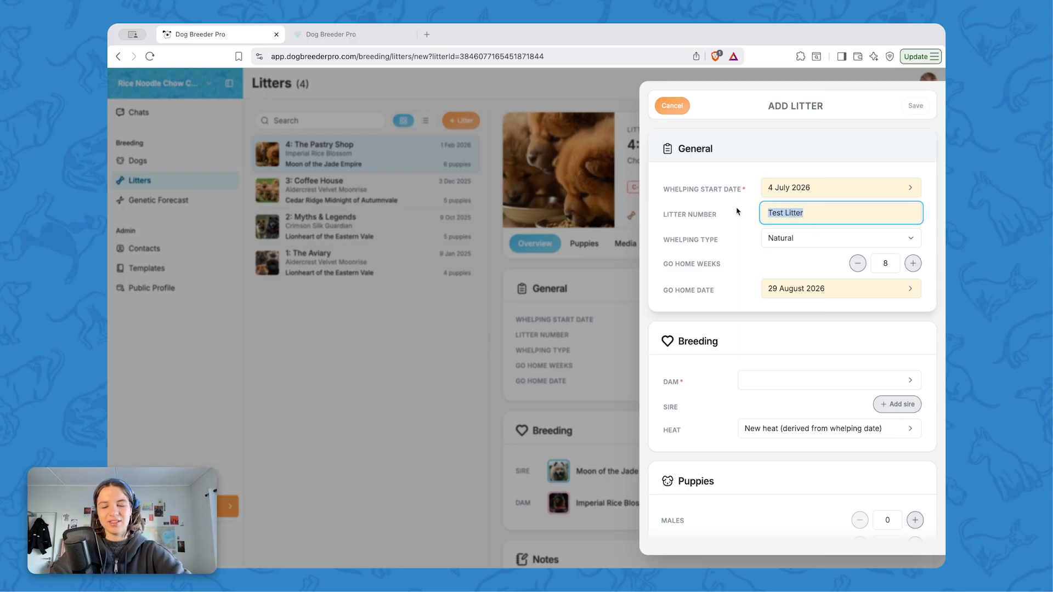
type("5")
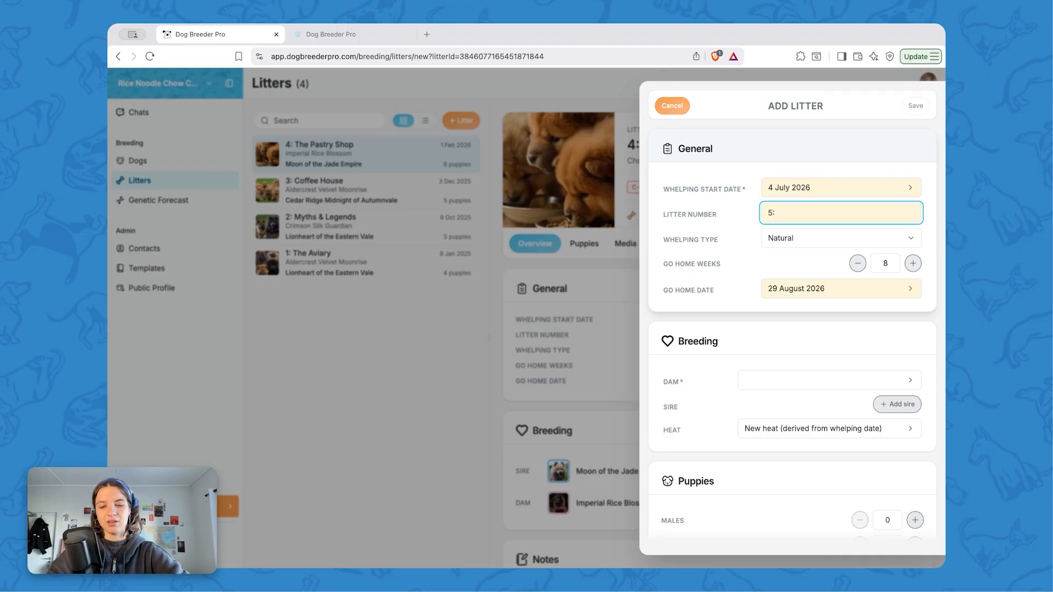
type(": Myste")
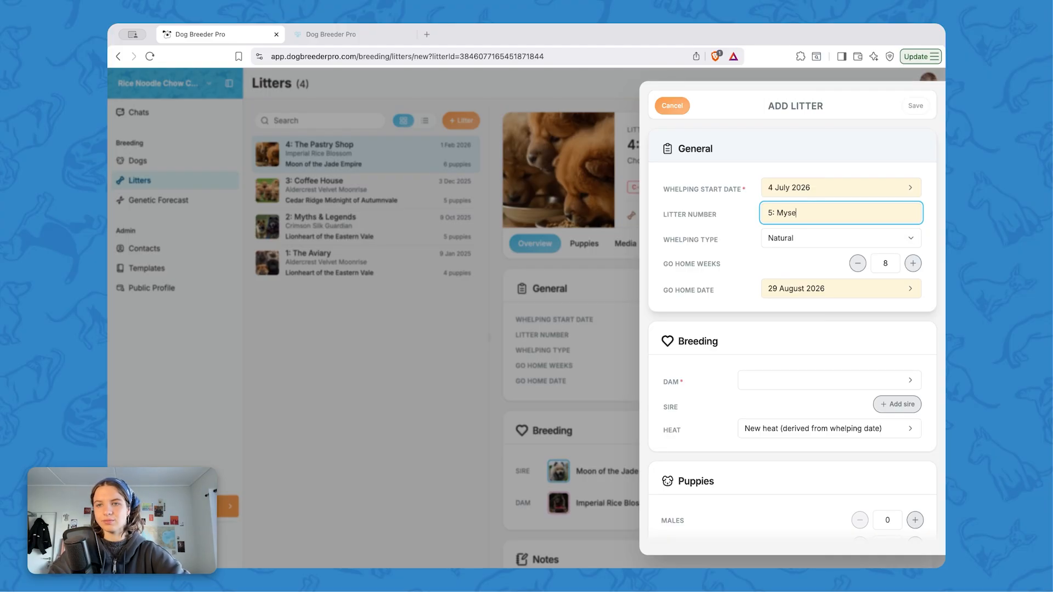
type("ry Machine")
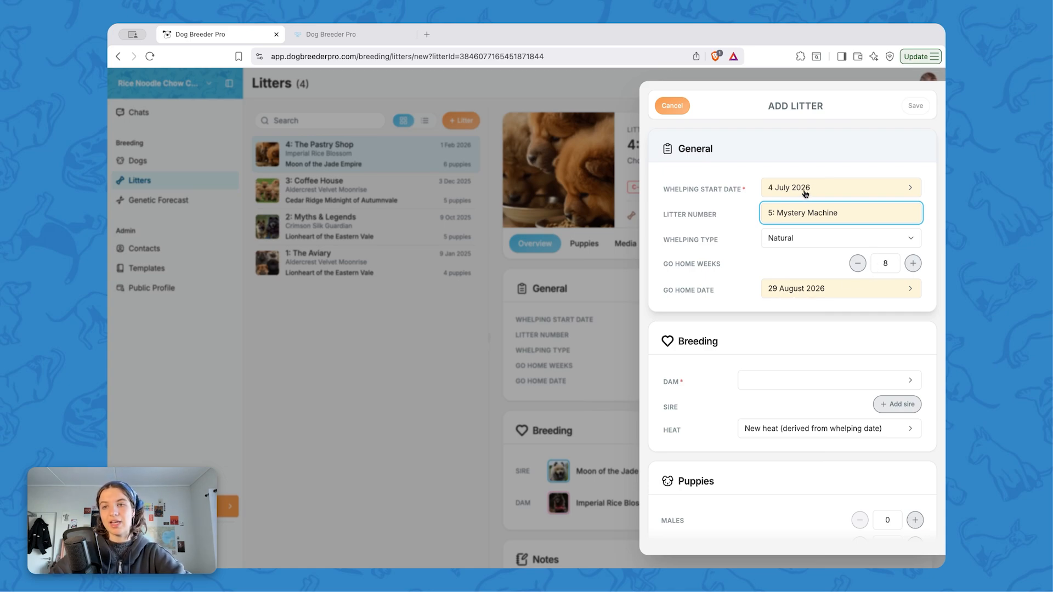
Look at the go home date calendar and select Blossom (Imperial Rice Blossom) as the litter's dam.
left_click(838, 293)
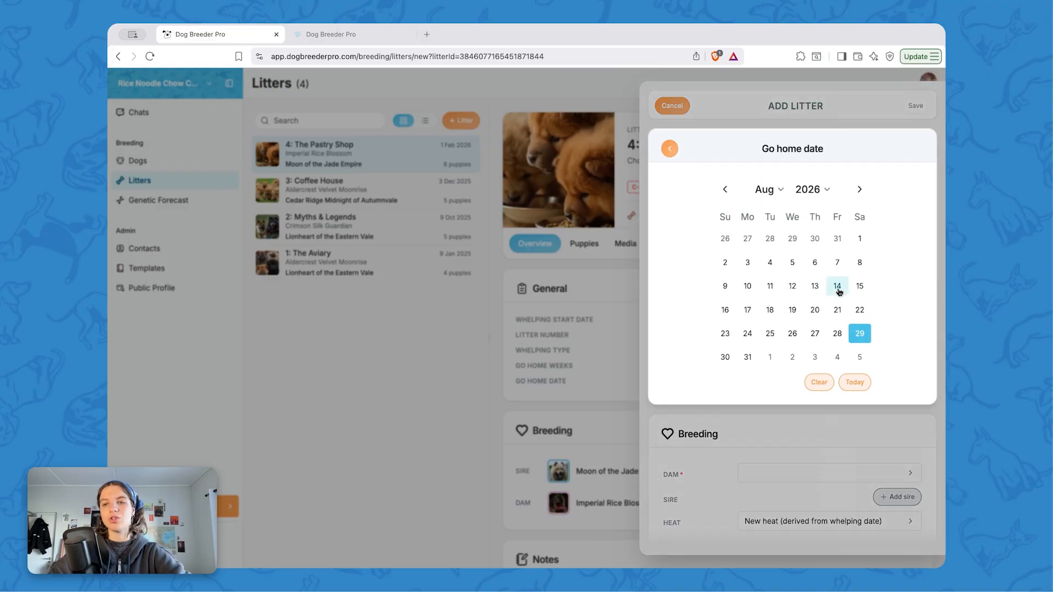
left_click(668, 149)
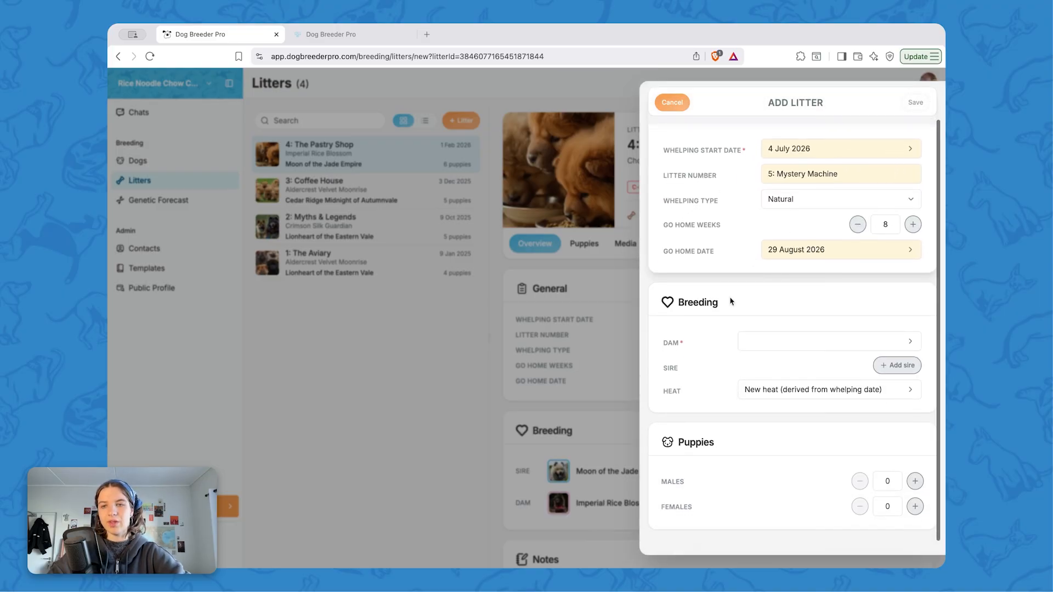
left_click(768, 350)
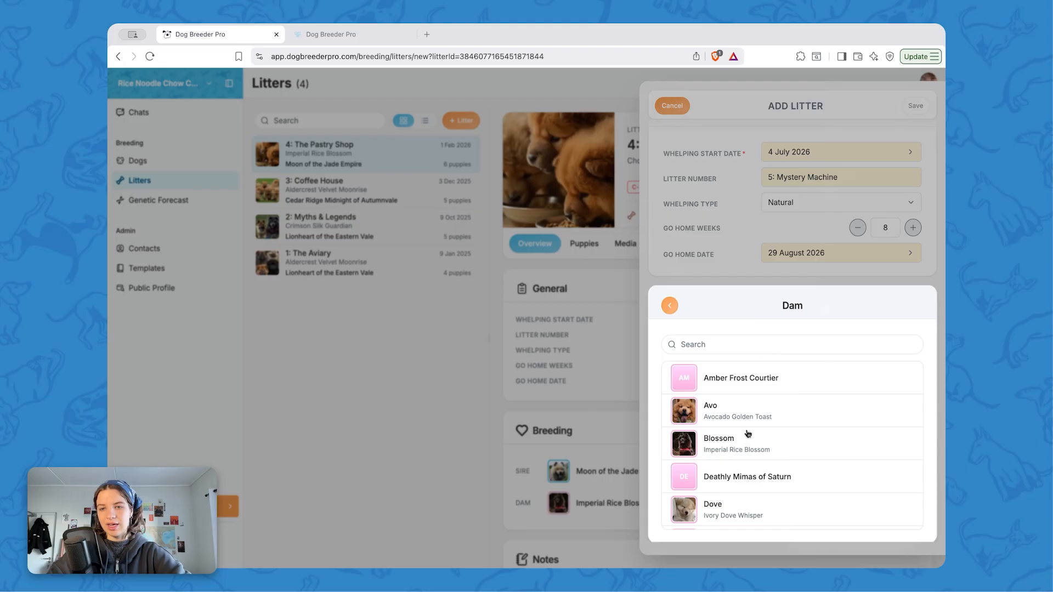
left_click(722, 442)
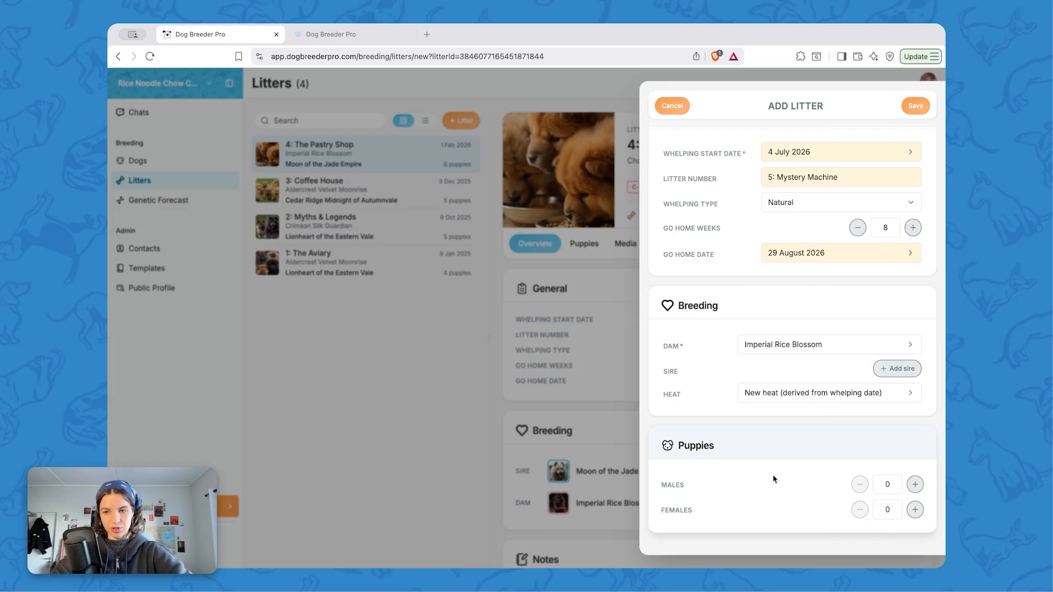
Set the puppy counts to 3 males and 2 females and save the new litter.
left_click(914, 485)
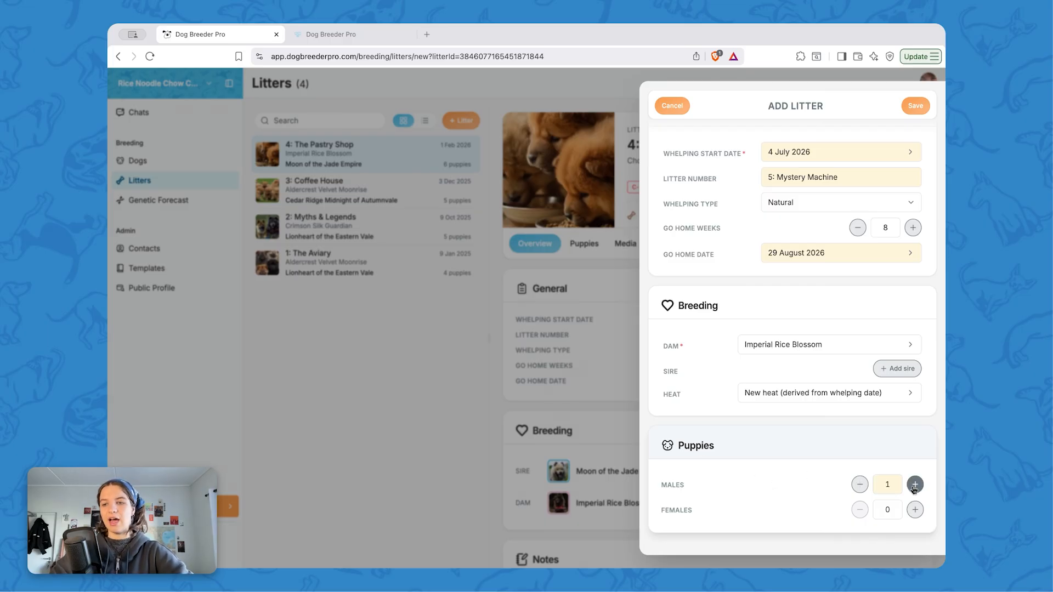
left_click(914, 510)
left_click(914, 509)
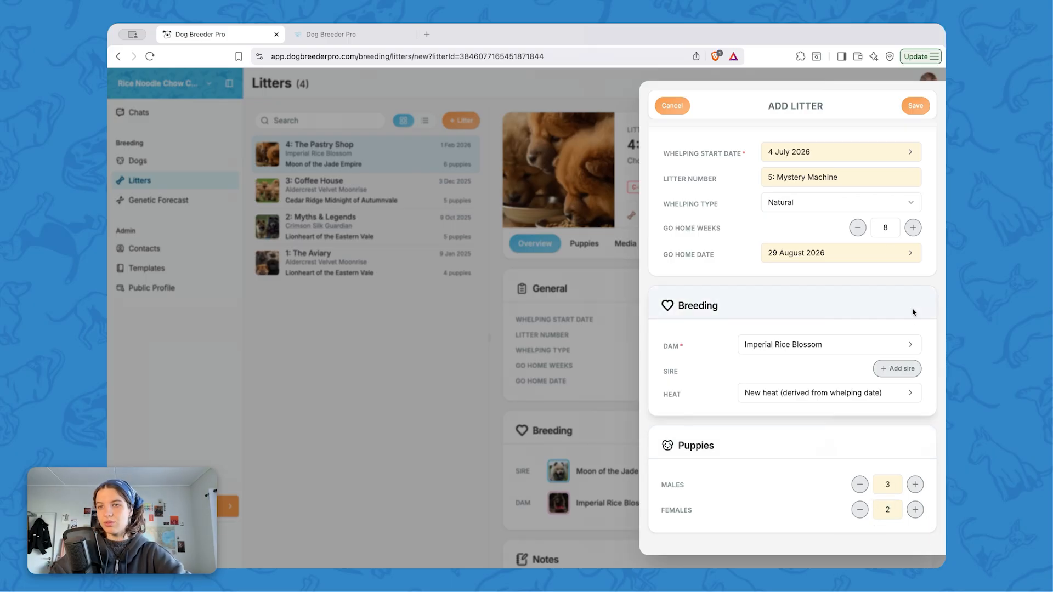
left_click(919, 108)
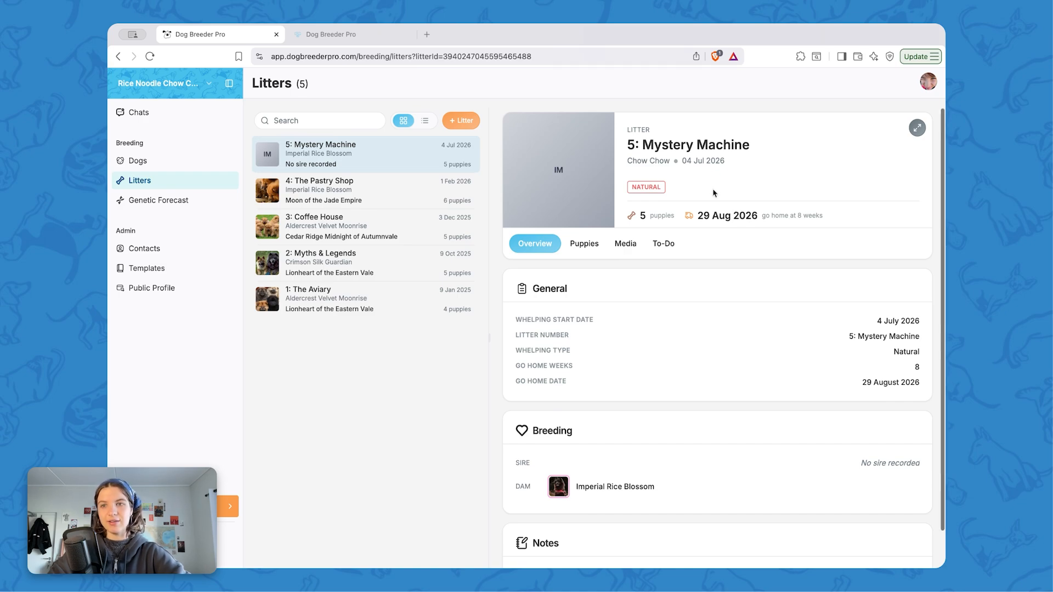
Review the Mystery Machine litter's overview and open the birth details of its puppies.
scroll(715, 193, "down", 1)
scroll(690, 337, "down", 2)
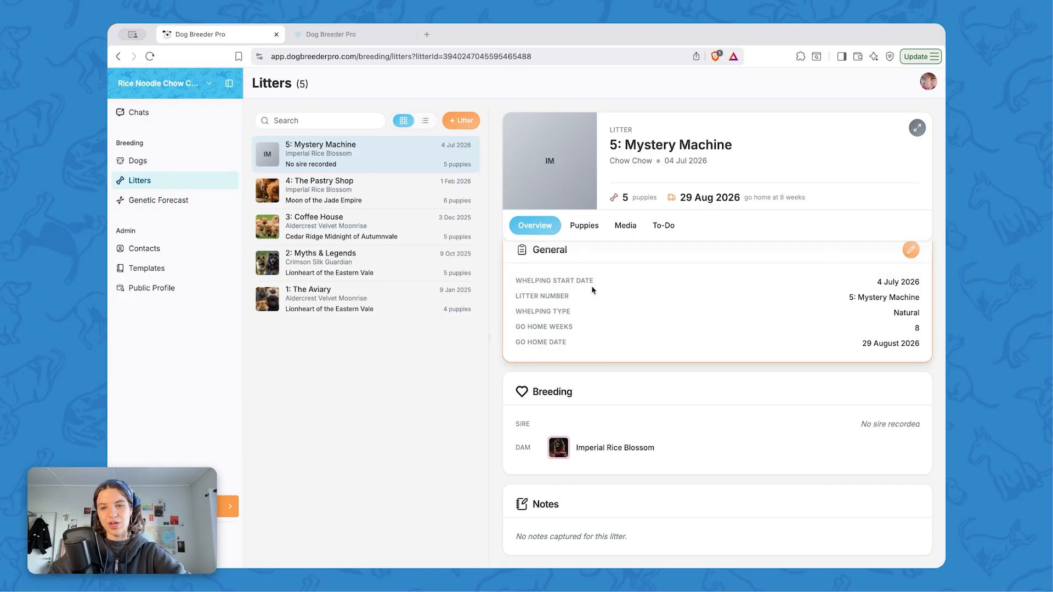
left_click(592, 227)
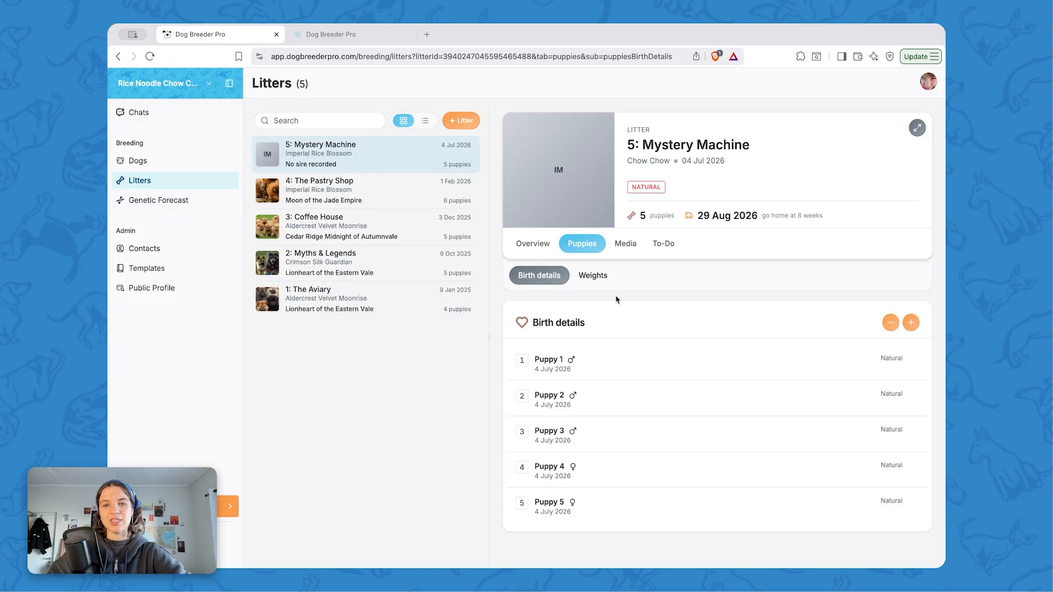
Open Puppy 1 for editing and look through its birth details, general and description fields.
left_click(579, 362)
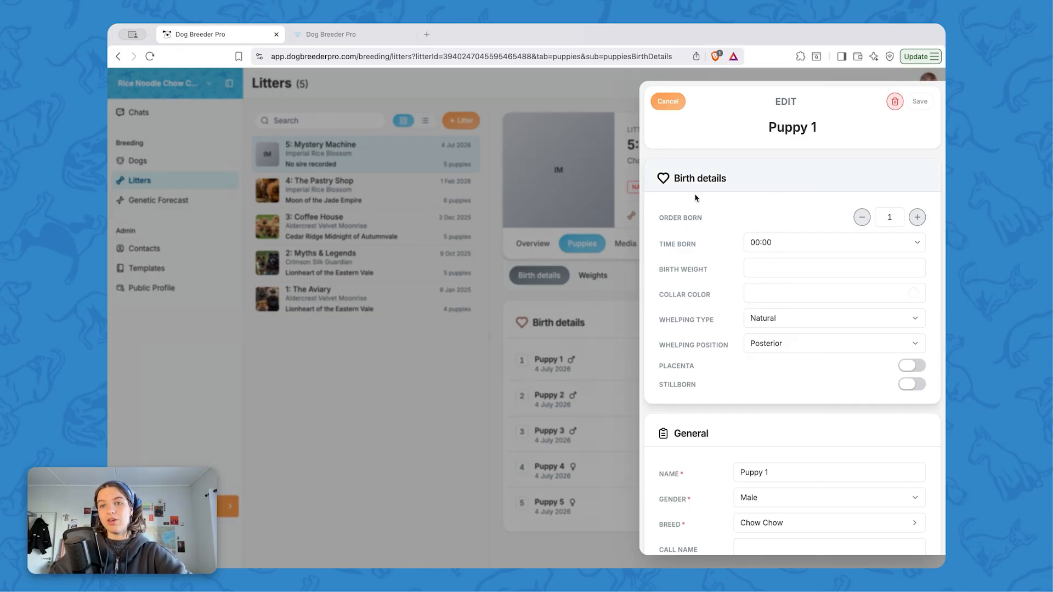
left_click_drag(674, 181, 738, 187)
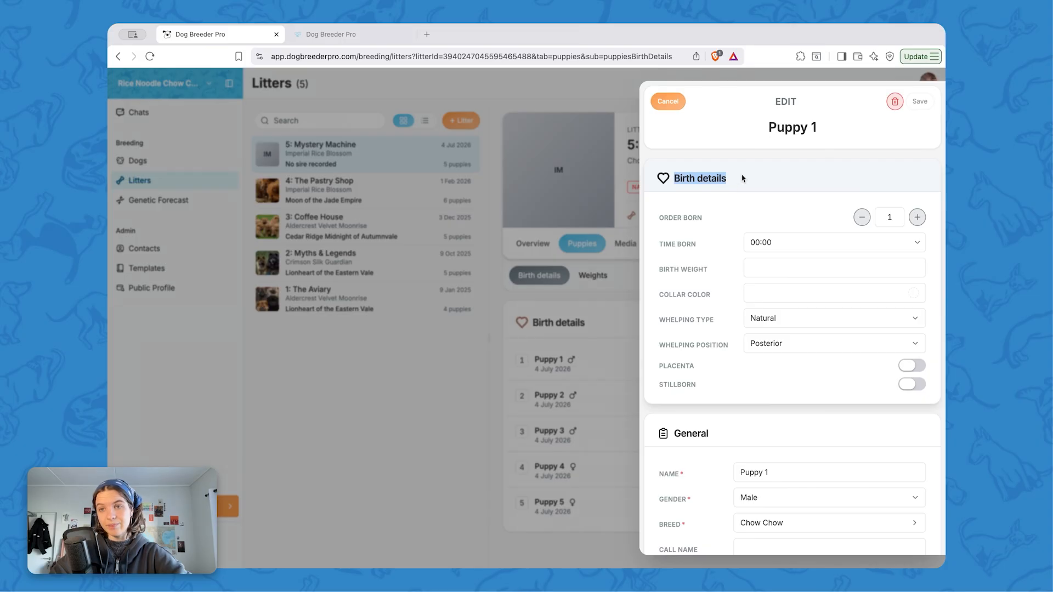
left_click(742, 178)
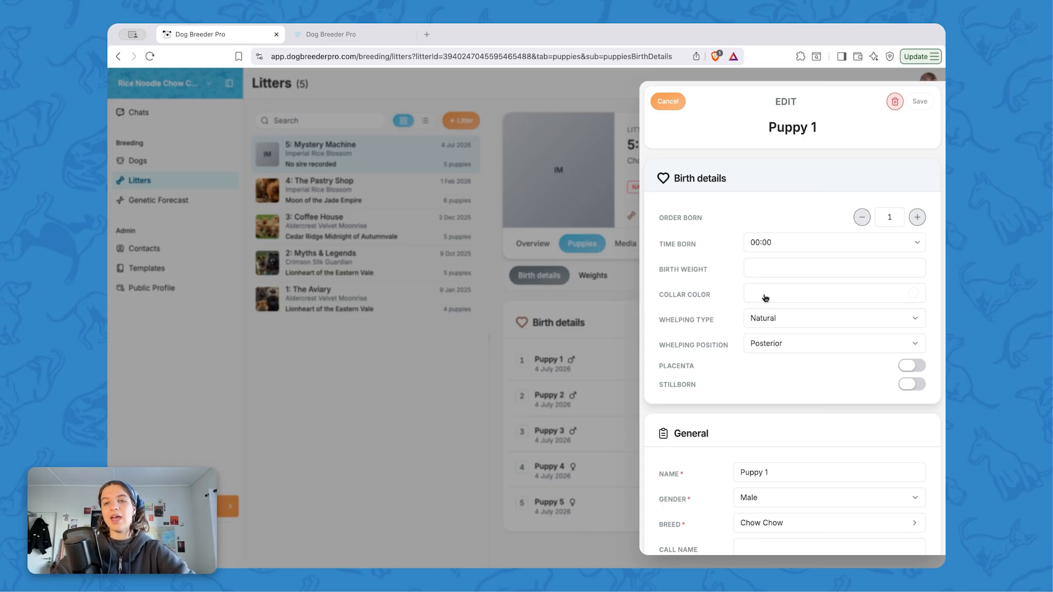
scroll(765, 298, "down", 5)
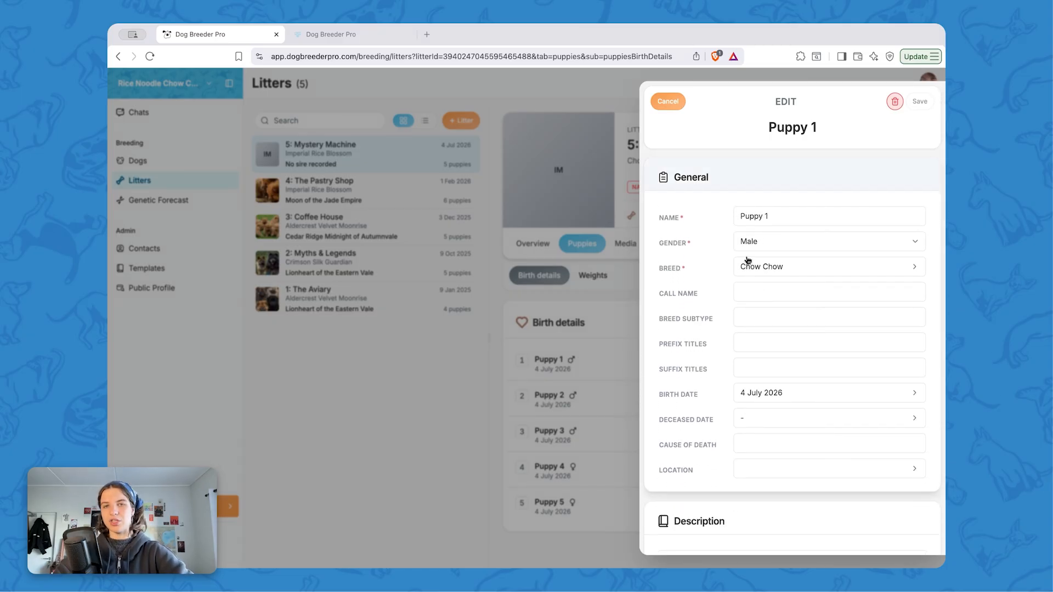
scroll(747, 345, "down", 5)
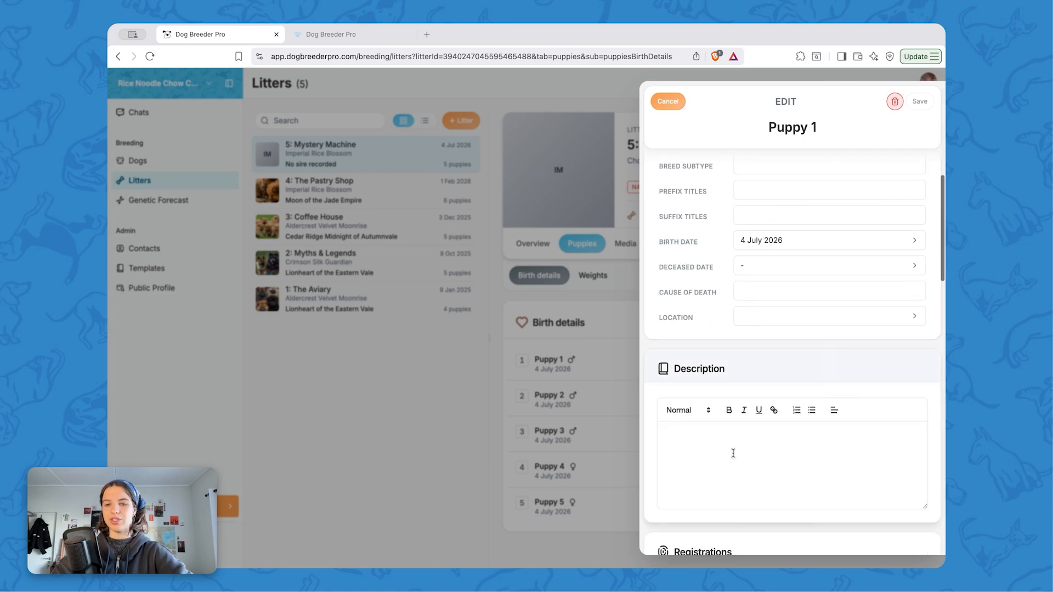
scroll(734, 455, "up", 4)
scroll(735, 458, "up", 5)
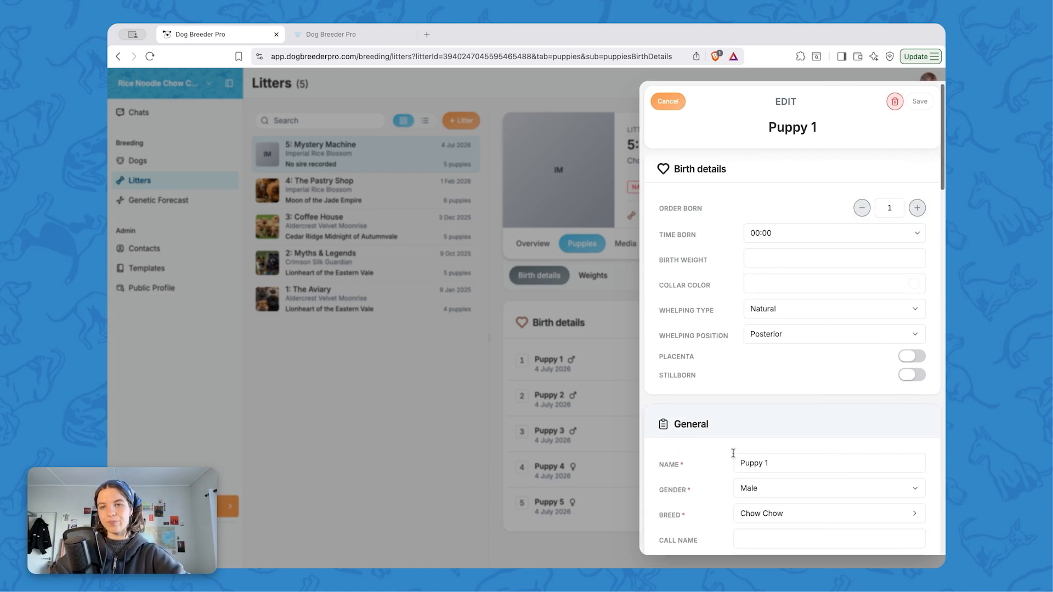
Rename Puppy 1 to Shaggy and set its time born to 00:30.
scroll(734, 458, "down", 1)
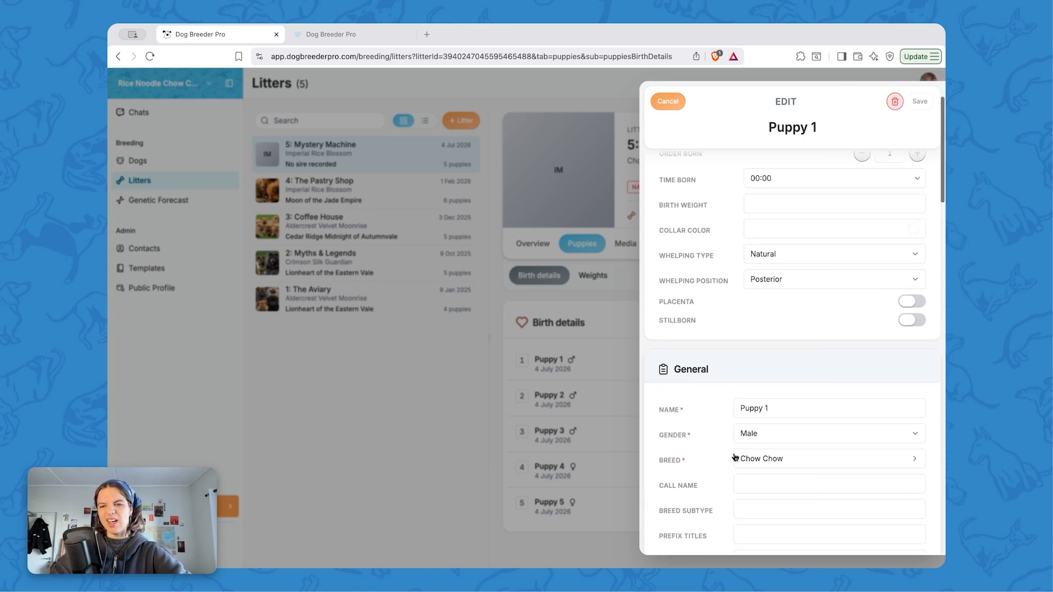
triple_click(729, 408)
type("Shaggy")
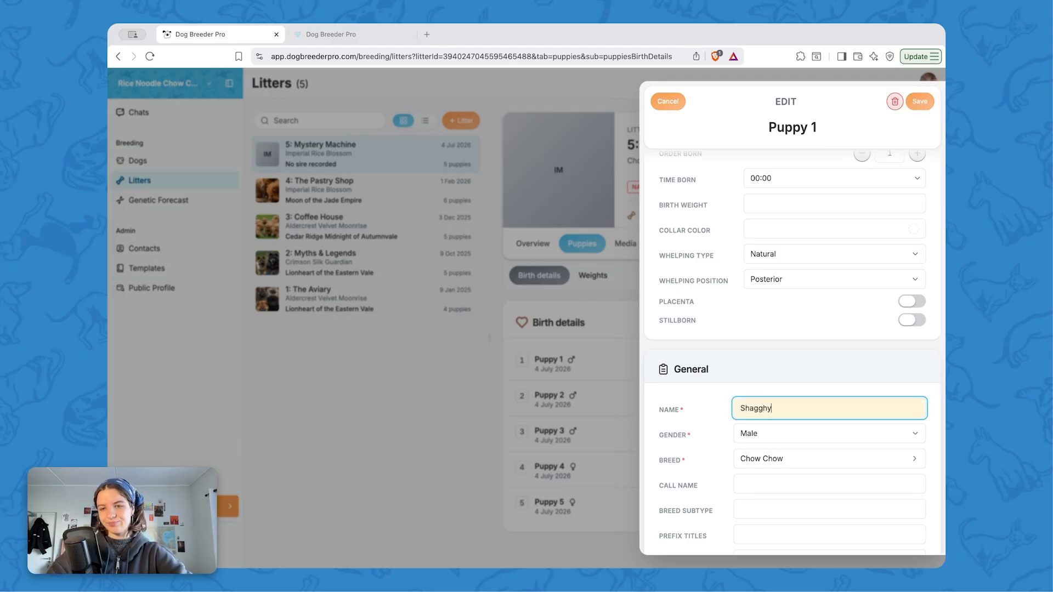
scroll(742, 400, "down", 1)
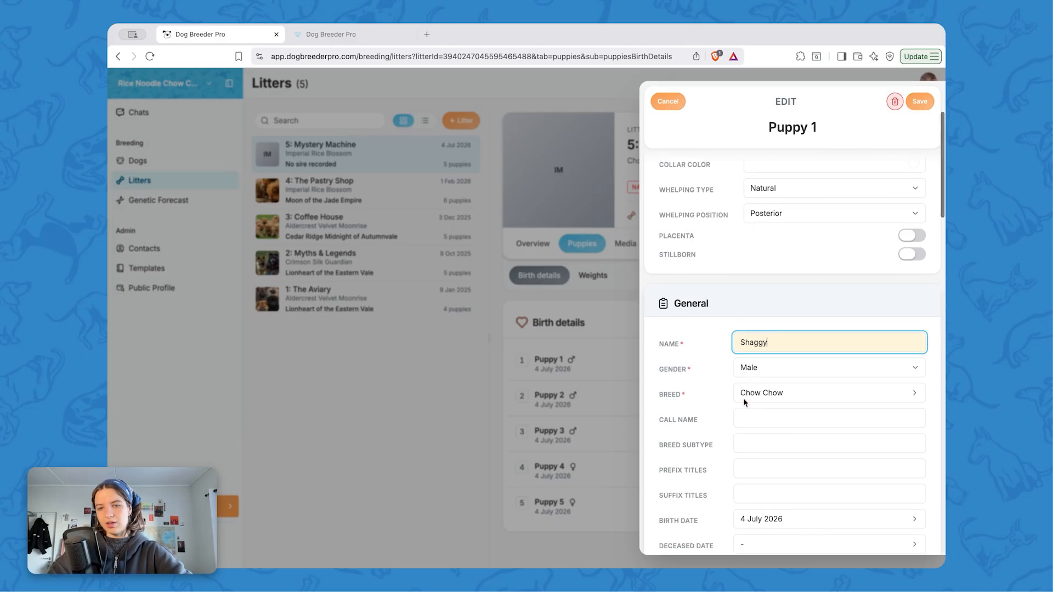
scroll(743, 400, "up", 3)
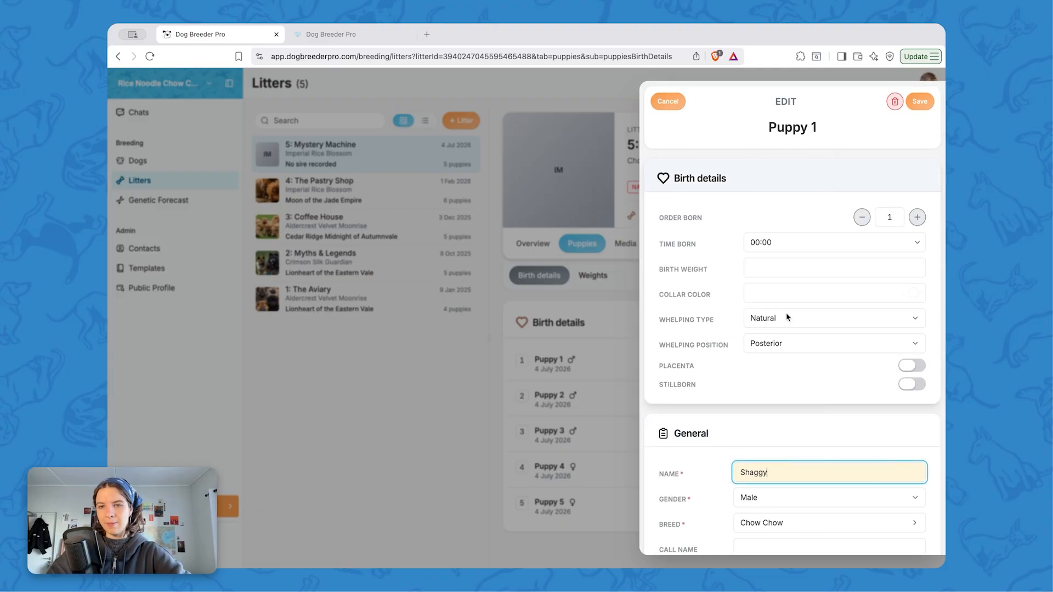
left_click(777, 242)
left_click(775, 284)
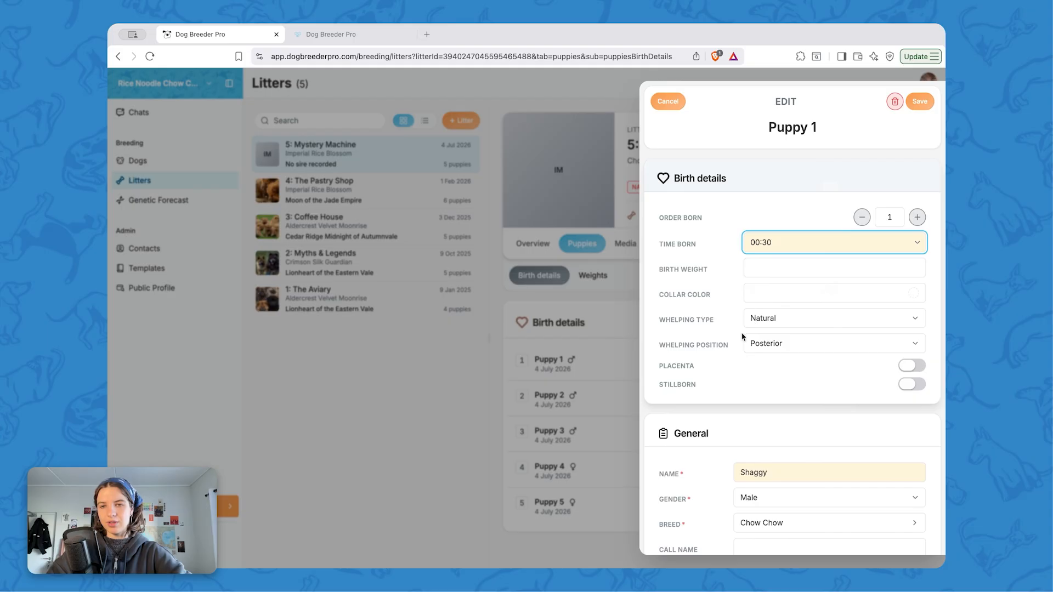
Set Shaggy's collar color to Green and save the puppy's record.
left_click(766, 293)
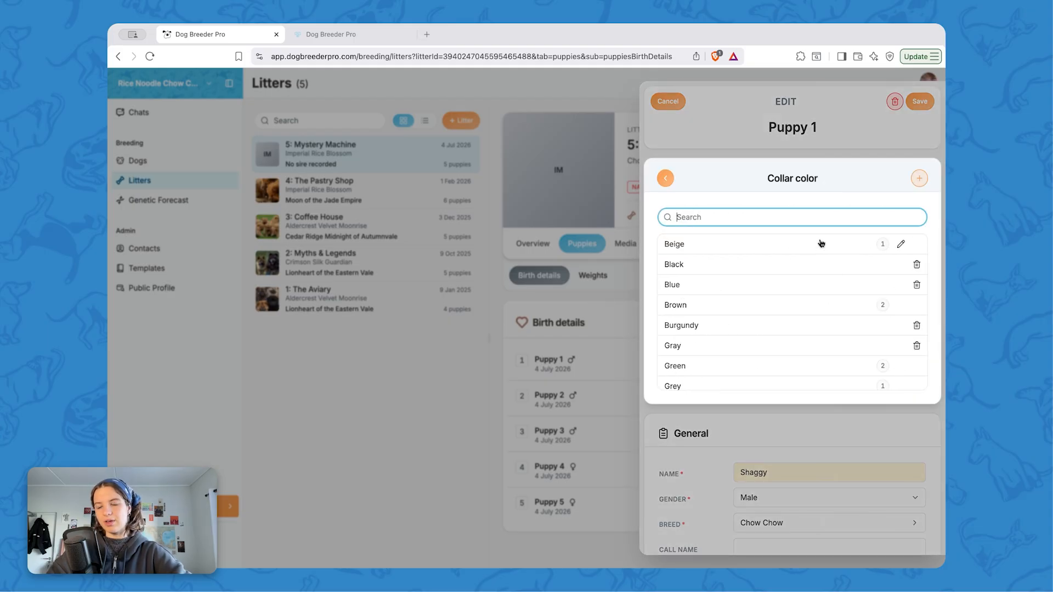
scroll(803, 359, "down", 5)
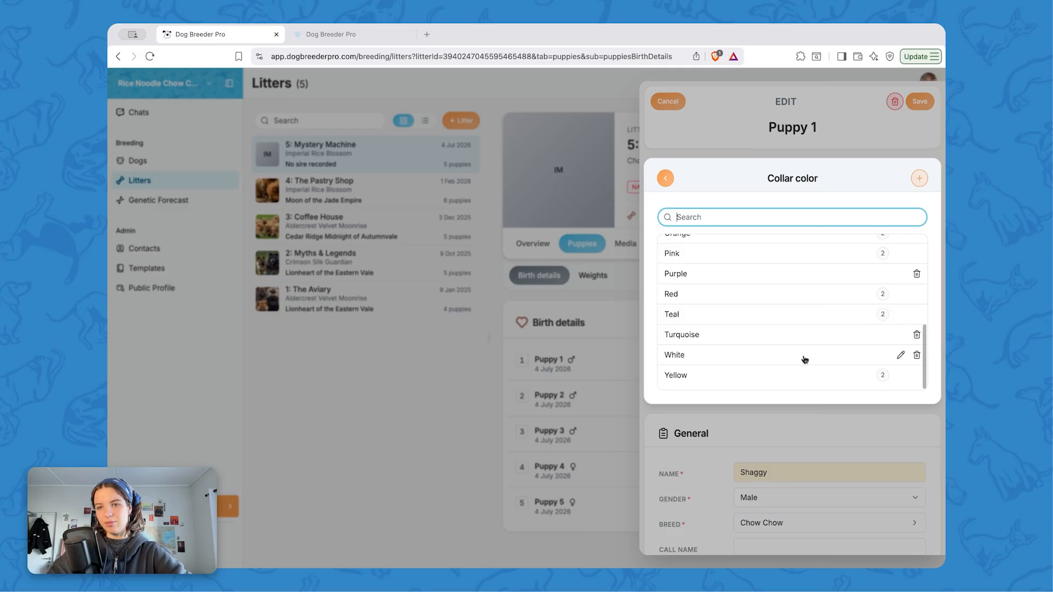
scroll(767, 325, "up", 5)
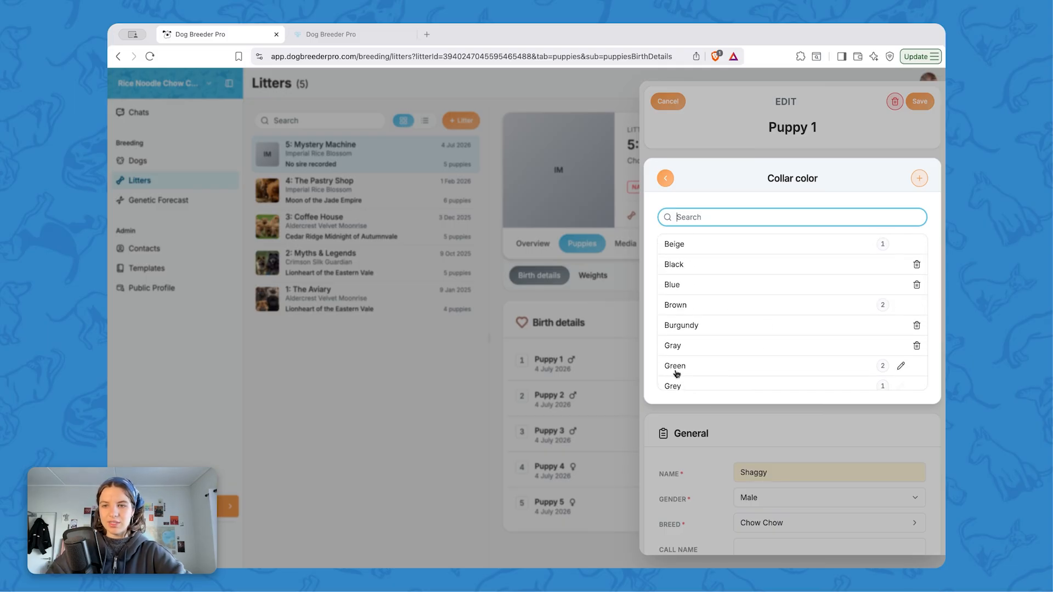
left_click(676, 373)
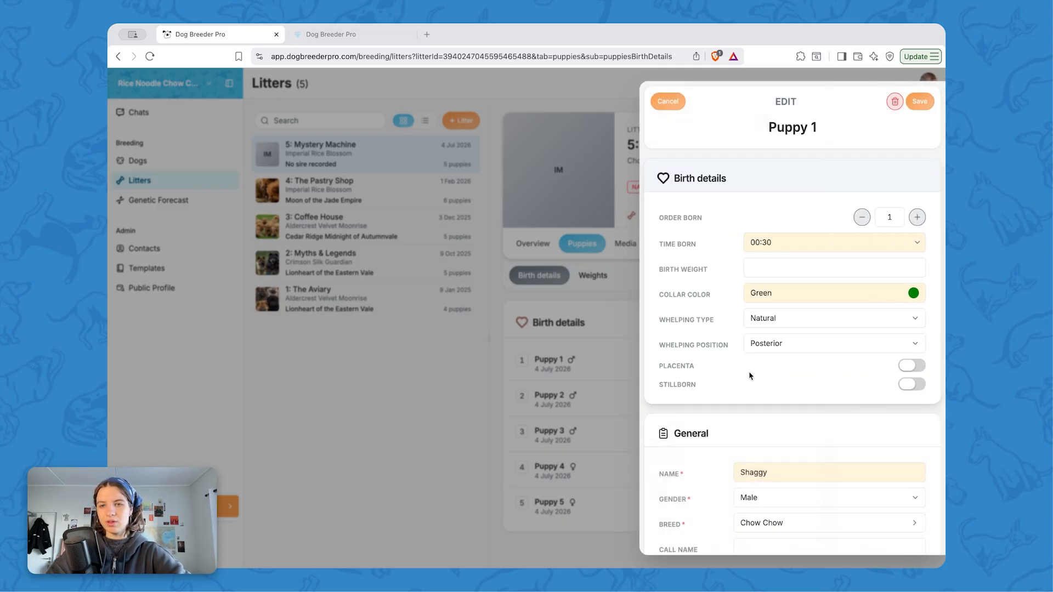
left_click(919, 101)
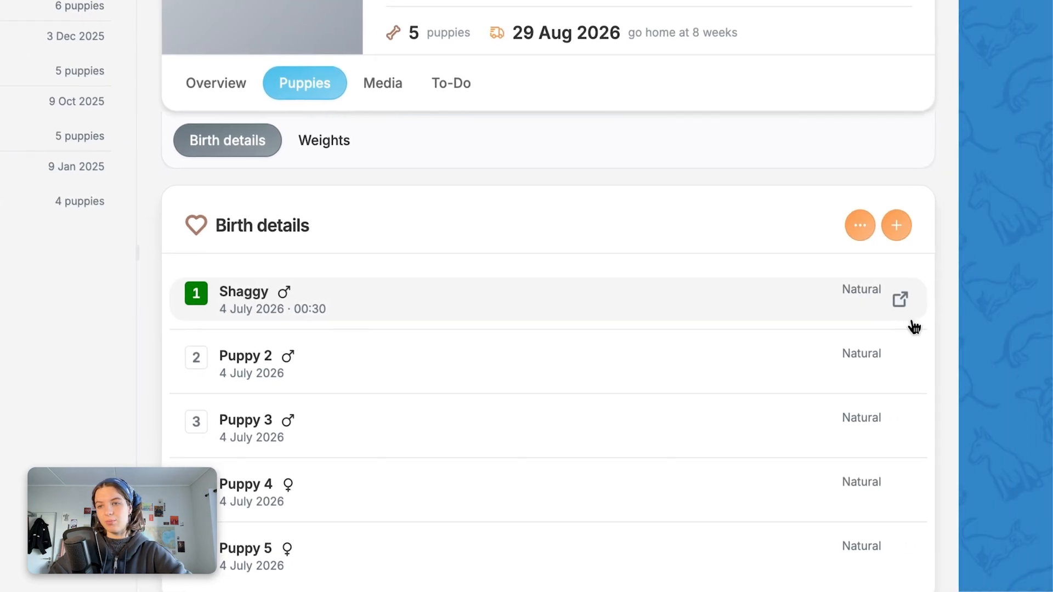
Open Shaggy's full dog profile, review its sections and return to the litter's puppies.
left_click(890, 300)
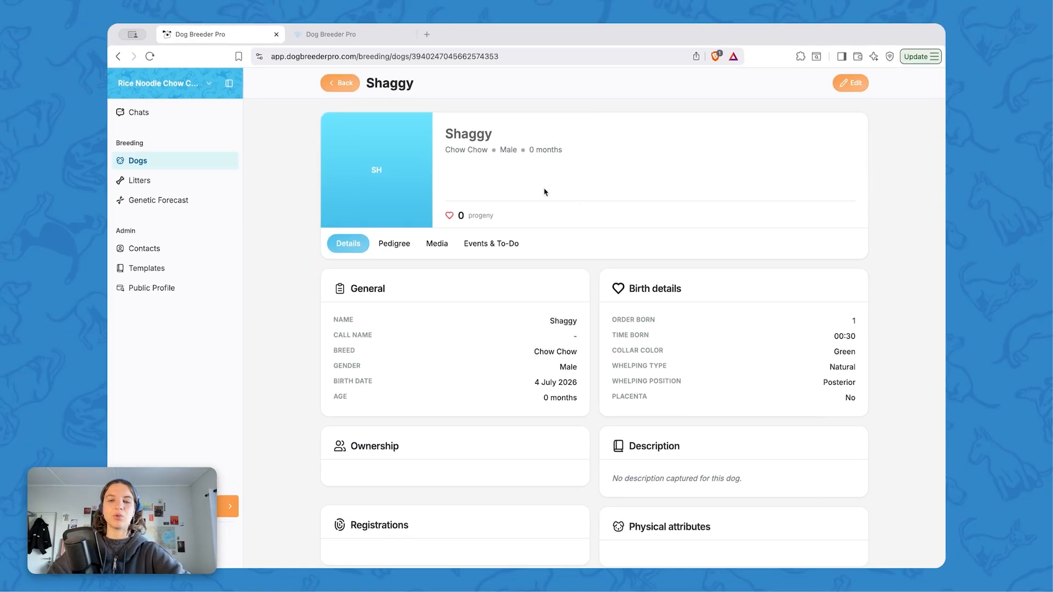
scroll(567, 348, "down", 4)
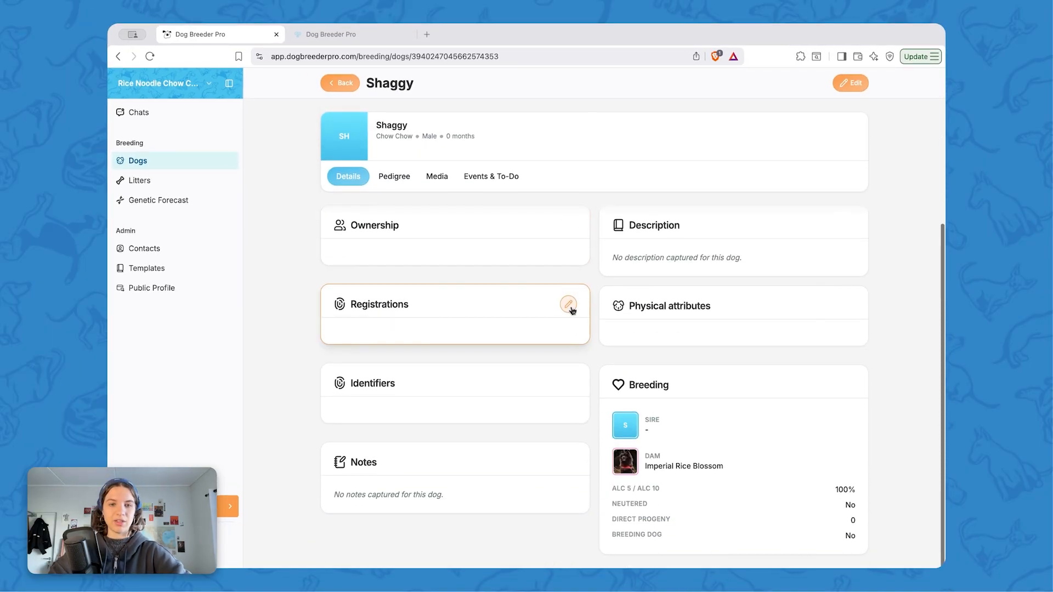
left_click(340, 82)
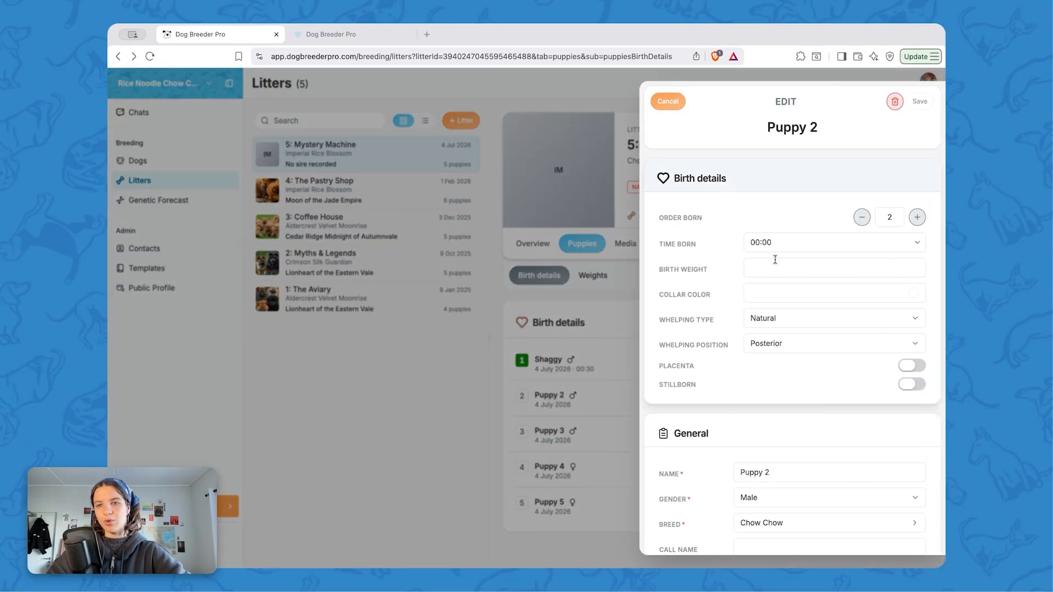
Rename Puppy 2 to Fred, set its collar color to Blue and time born to 01:00, and save the record.
scroll(763, 272, "down", 1)
left_click_drag(790, 412, 684, 401)
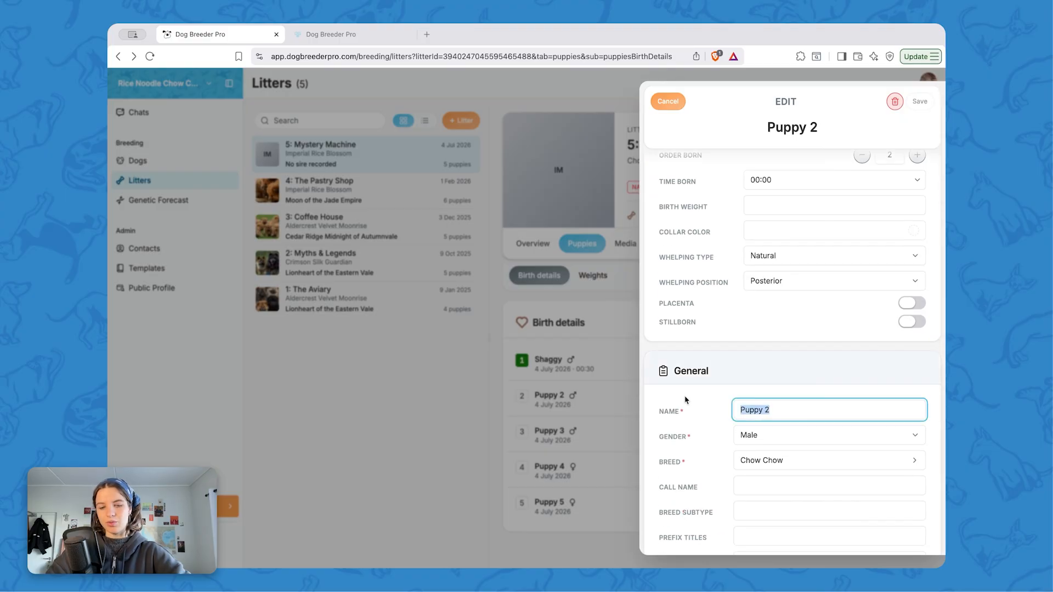
type("Fred")
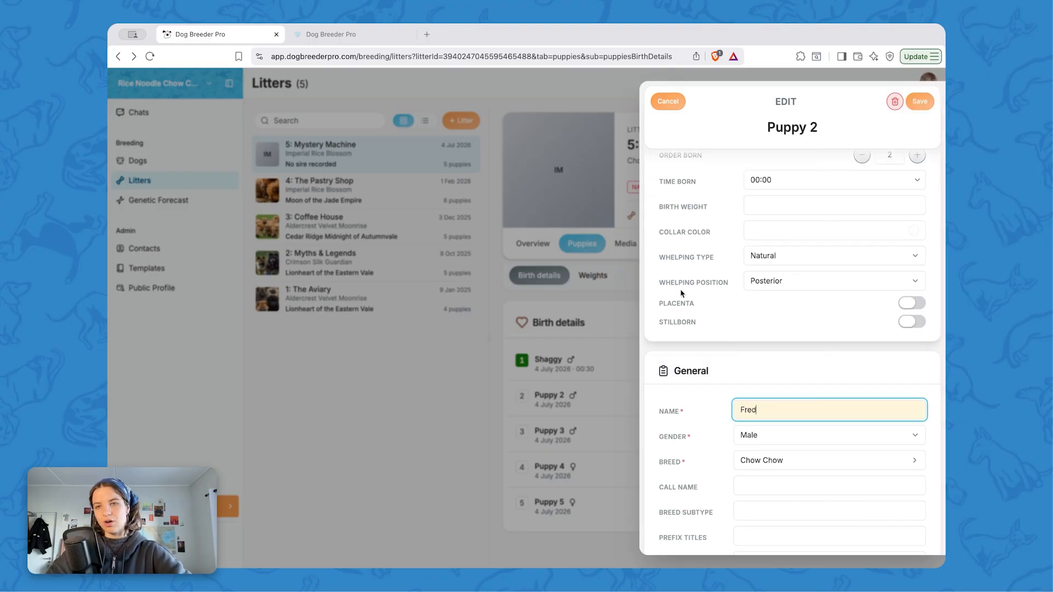
left_click(771, 227)
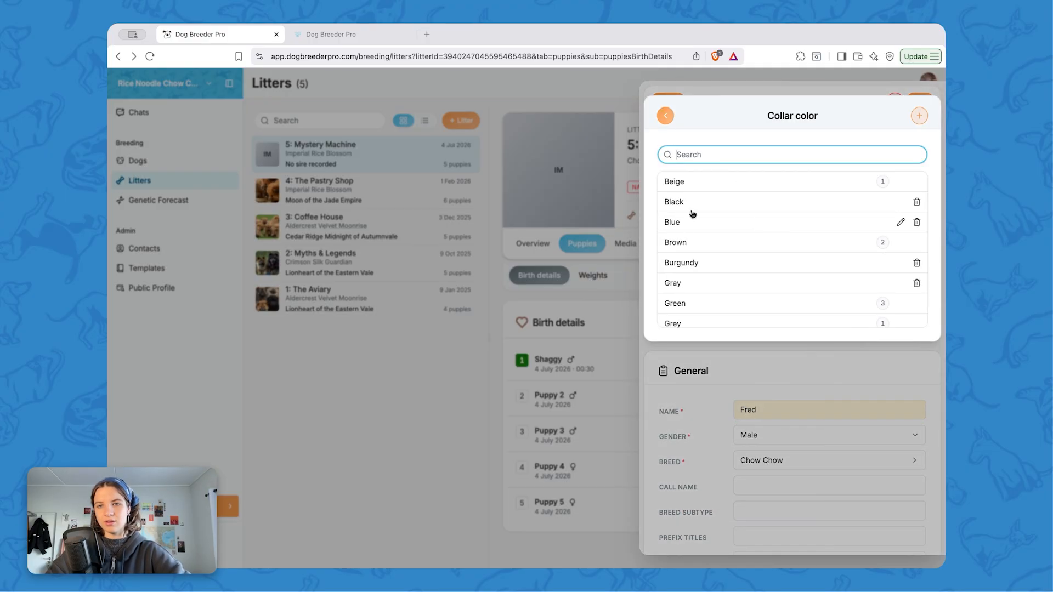
left_click(693, 221)
left_click(786, 229)
left_click(779, 285)
left_click(921, 103)
Rename Puppy 3 to Scooby, set its collar color to Brown and time born to 01:30, and save the record.
left_click(647, 434)
left_click_drag(775, 473, 714, 473)
type("Scooby")
left_click(766, 297)
left_click(757, 304)
left_click(767, 243)
left_click(763, 319)
left_click(920, 101)
Rename Puppy 4 to Velma, set its collar color to Orange and time born to 02:00, and save the record.
left_click(647, 471)
type("Velma")
left_click(773, 296)
left_click(721, 386)
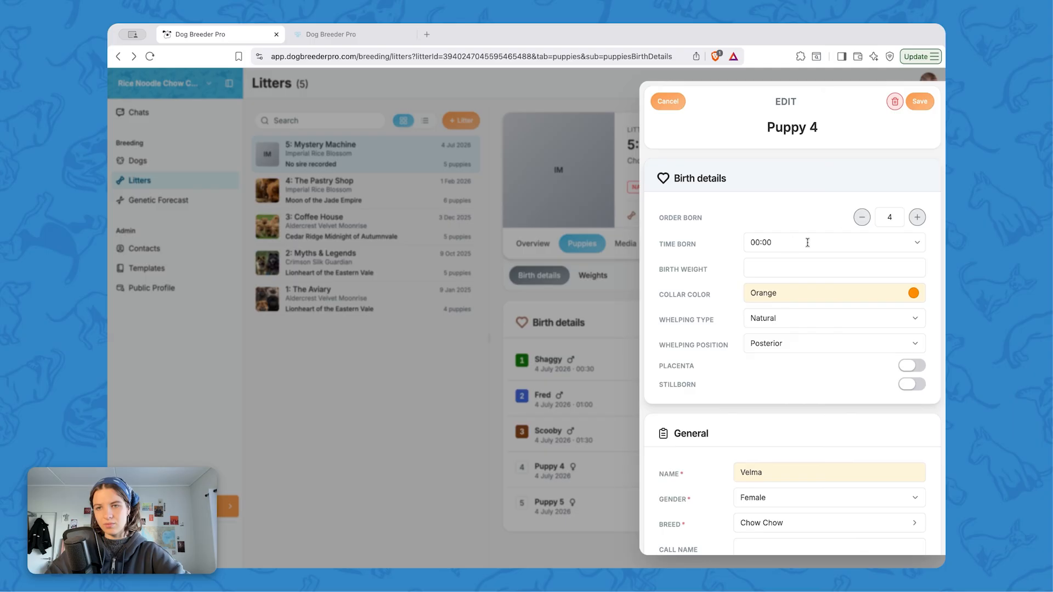
left_click(806, 242)
left_click(766, 338)
left_click(919, 101)
Rename Puppy 5 to Daphne, set its collar color to Purple and time born to 03:00, and save the record.
left_click(693, 513)
left_click(768, 296)
scroll(740, 372, "down", 3)
left_click(737, 362)
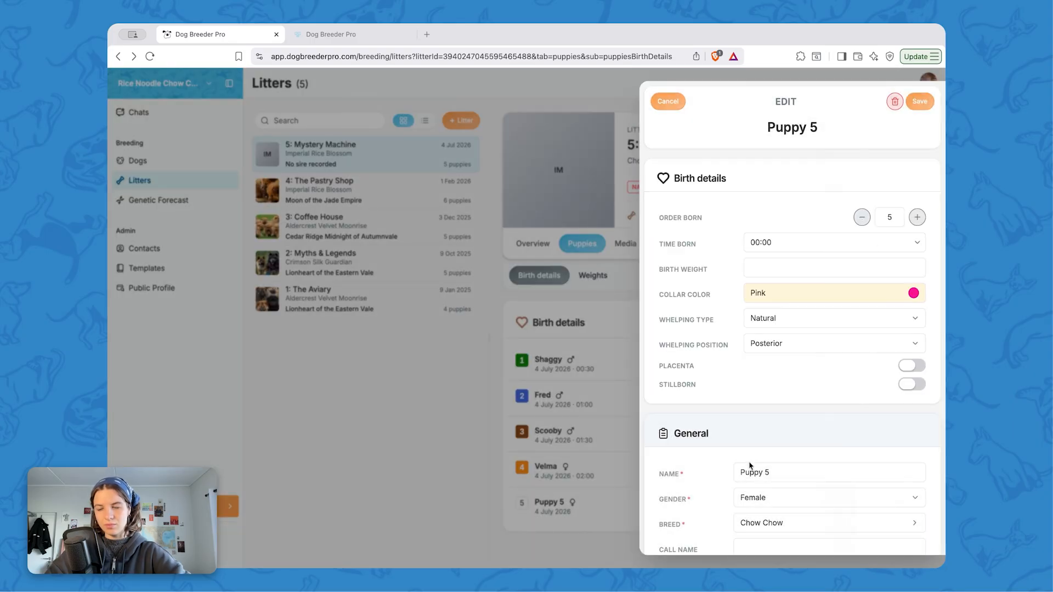
left_click(766, 295)
left_click(717, 332)
left_click_drag(776, 472, 706, 465)
type("Daphne")
left_click(806, 242)
left_click(810, 271)
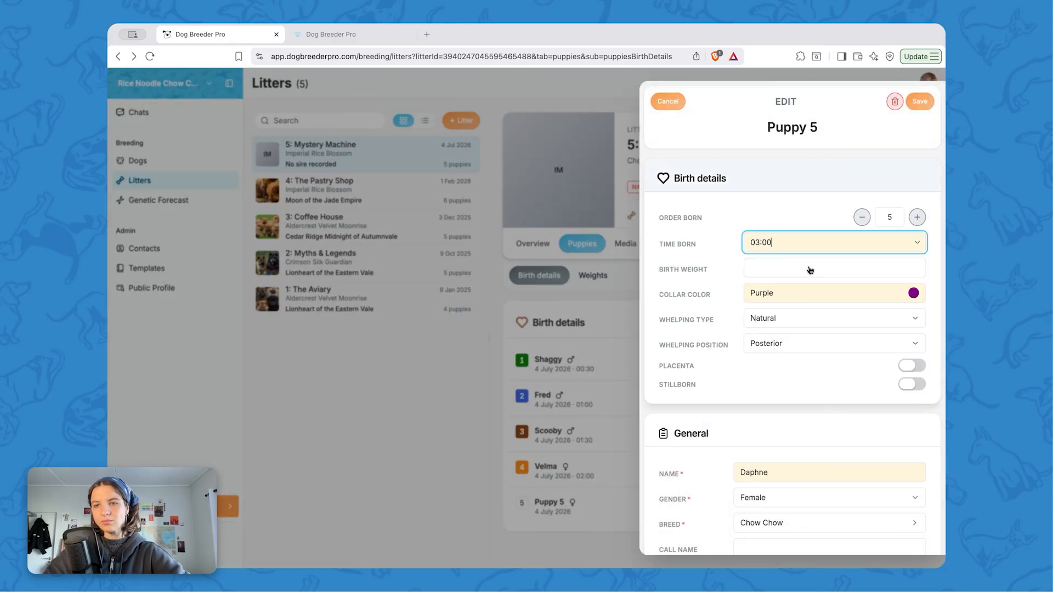
left_click(926, 103)
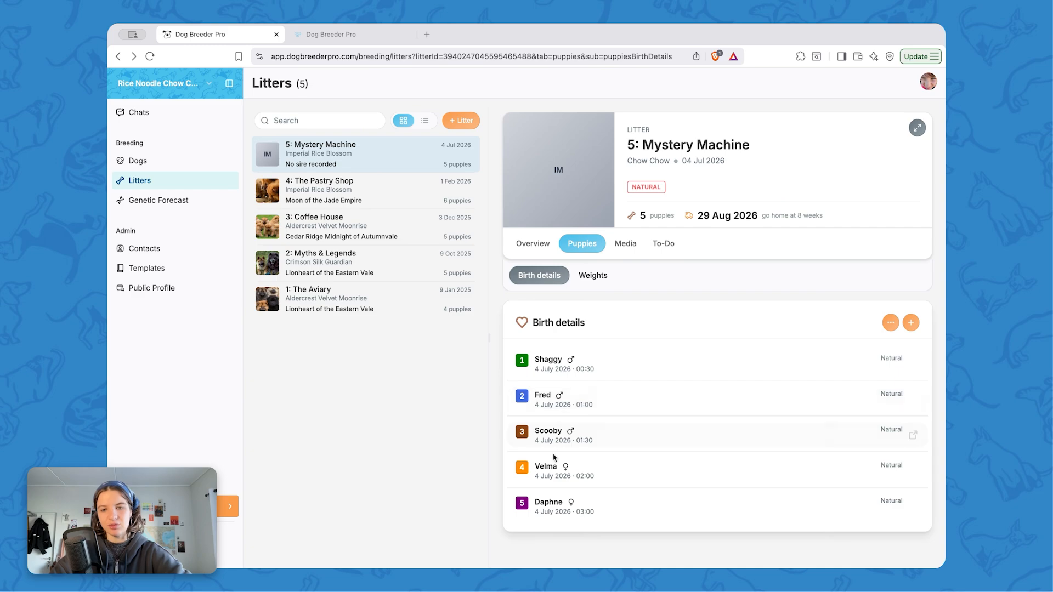
left_click(138, 161)
left_click(314, 121)
type("scoo")
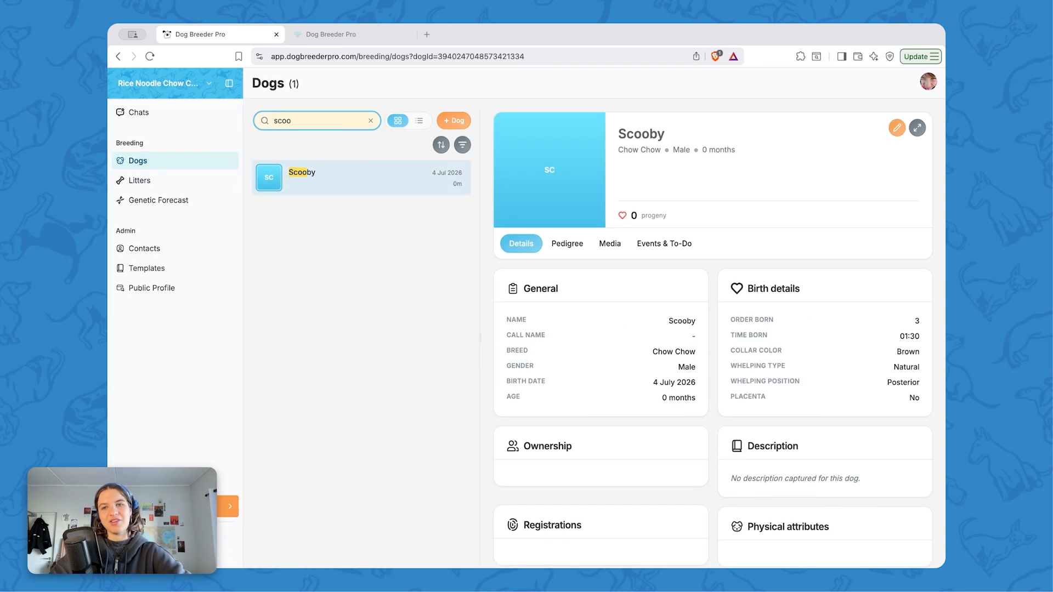
left_click(367, 187)
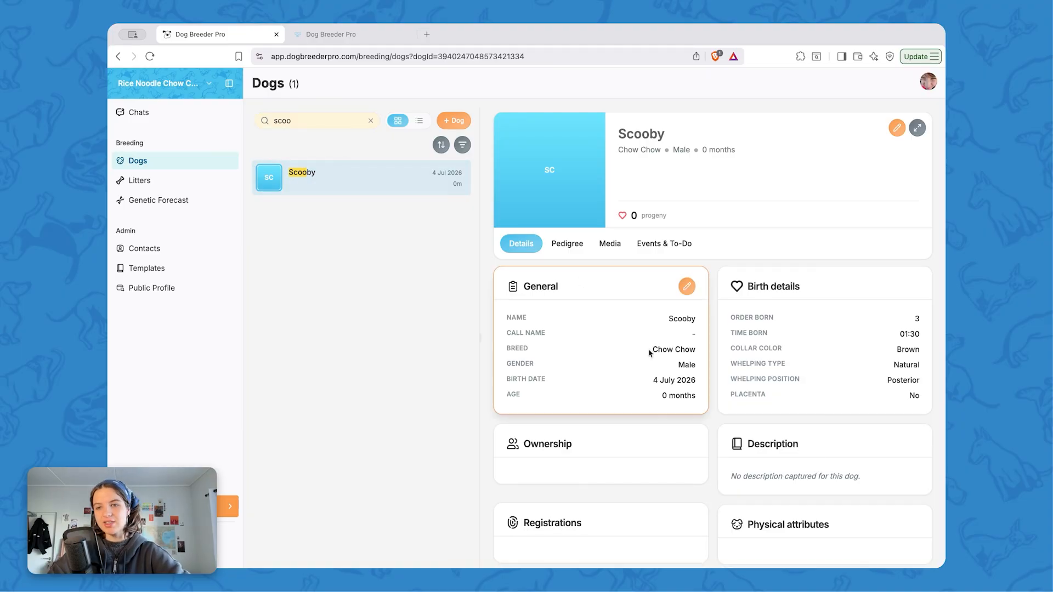
scroll(650, 351, "down", 5)
scroll(649, 354, "up", 5)
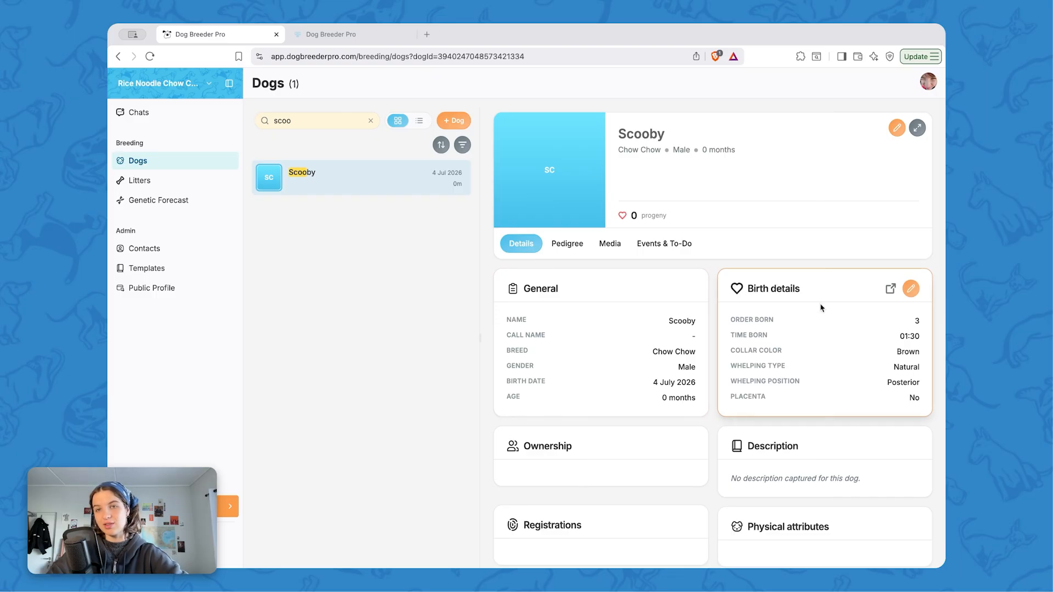
left_click(565, 243)
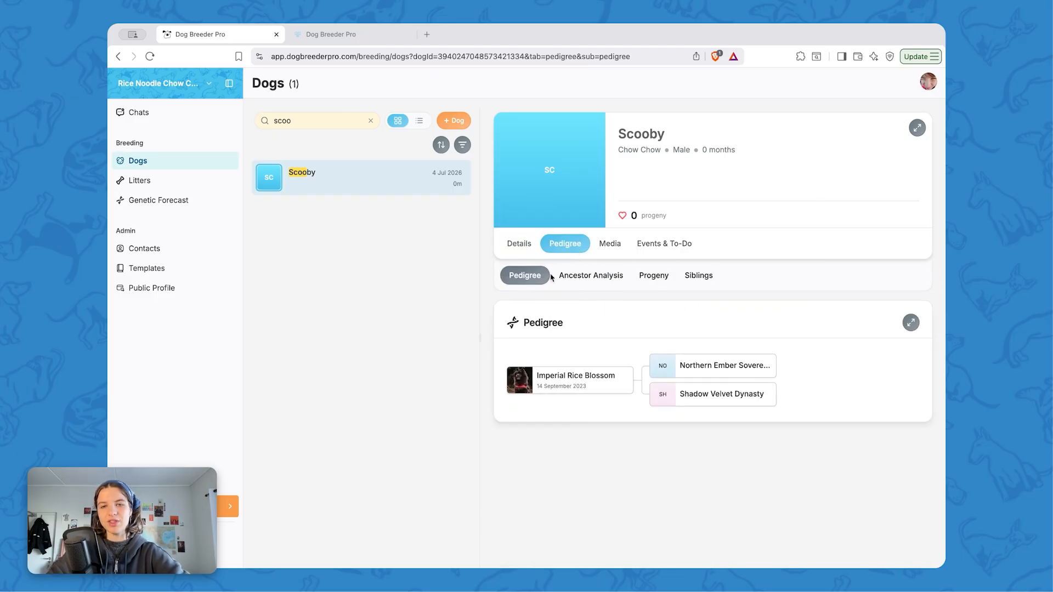
left_click(519, 247)
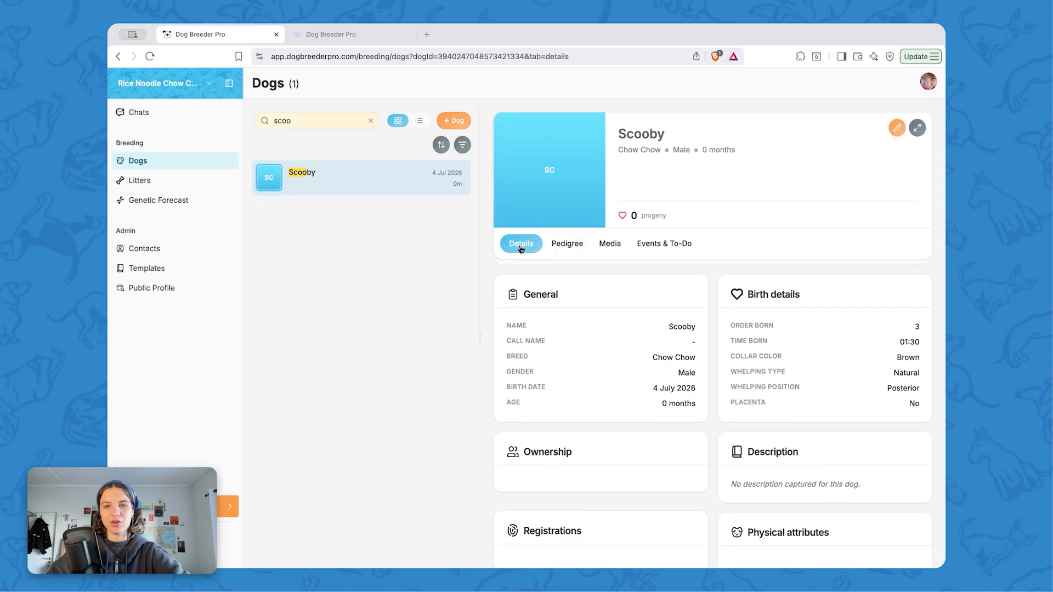
Return to the litters, look at the covers of several earlier ones and reopen the Mystery Machine litter's puppies.
left_click(167, 182)
left_click(583, 244)
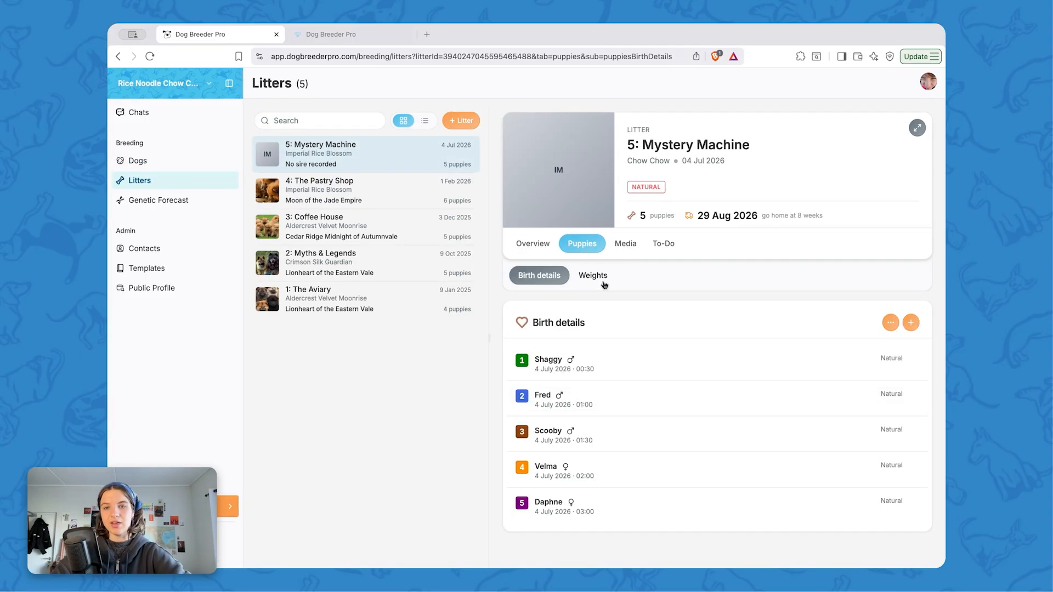
mouse_move(571, 185)
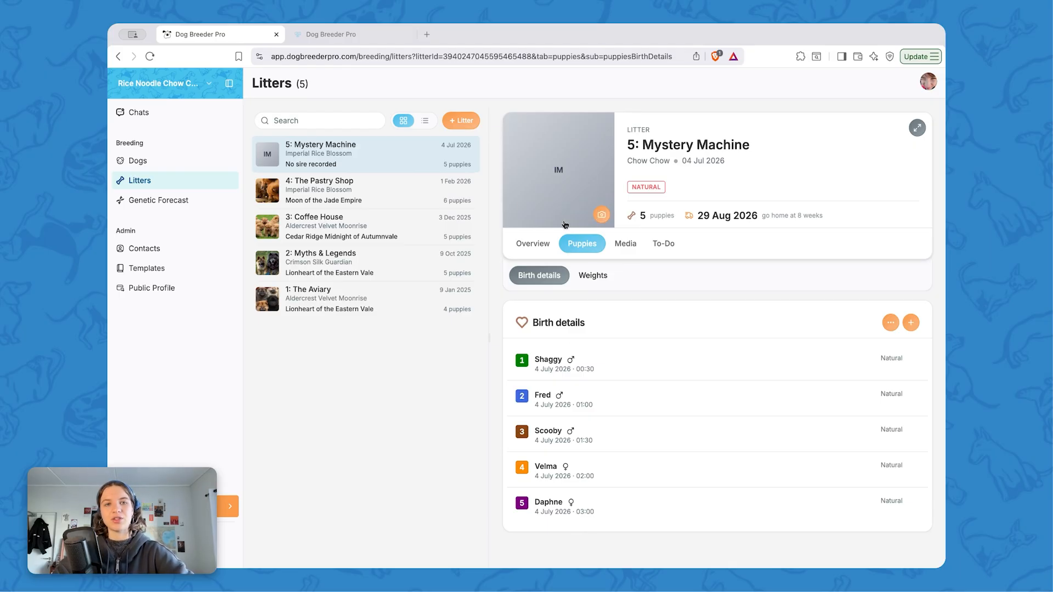
left_click(308, 190)
left_click(324, 222)
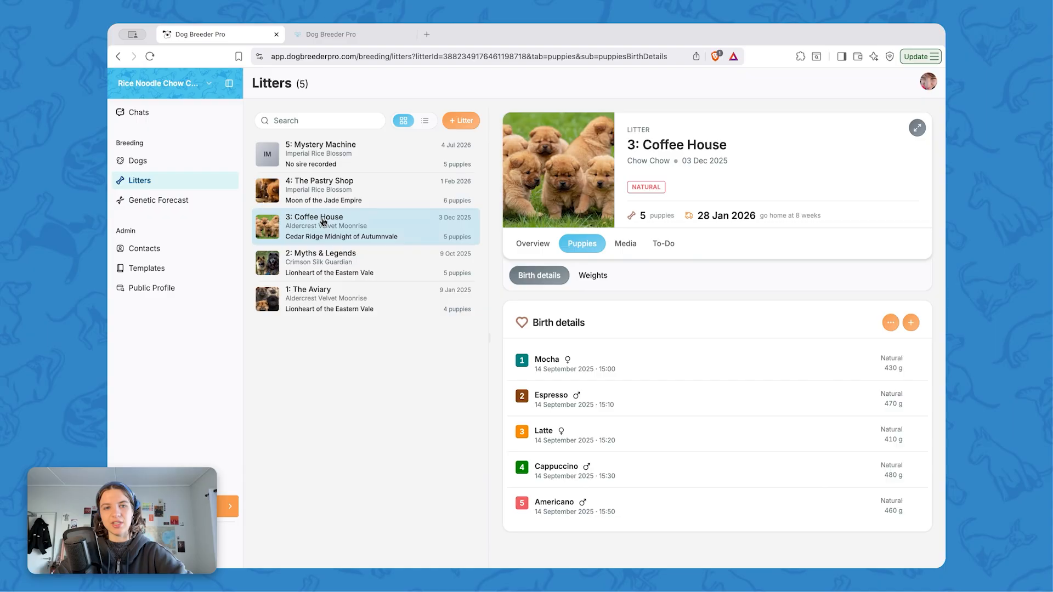
left_click(326, 251)
left_click(327, 165)
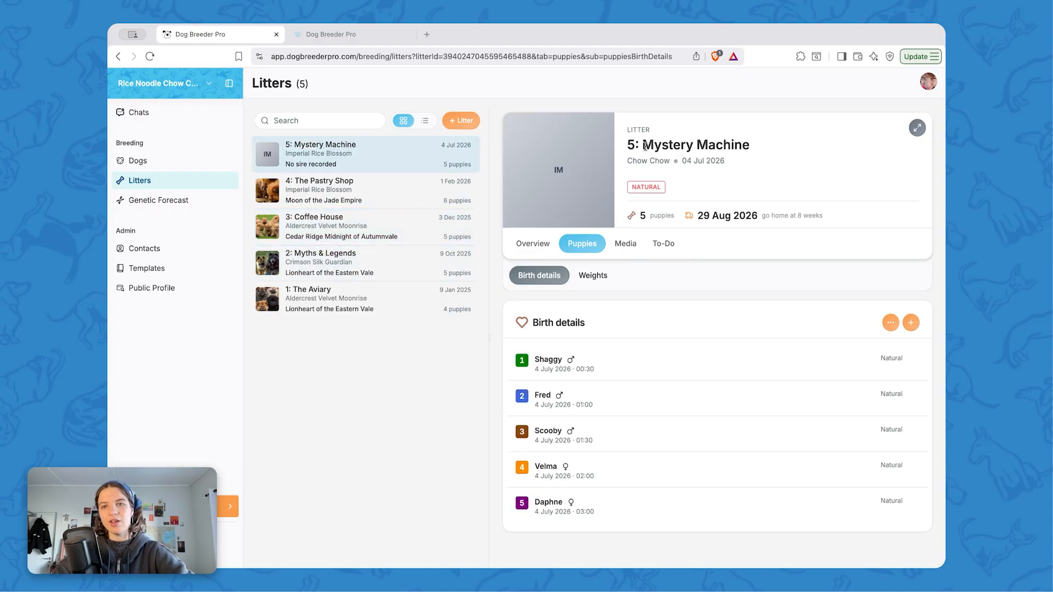
mouse_move(601, 215)
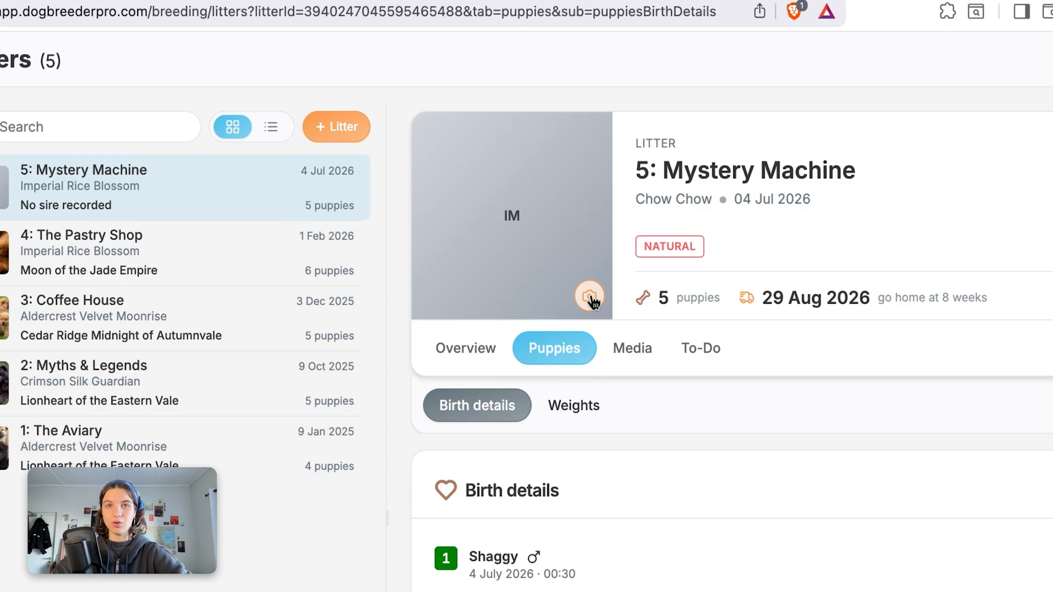
left_click(590, 296)
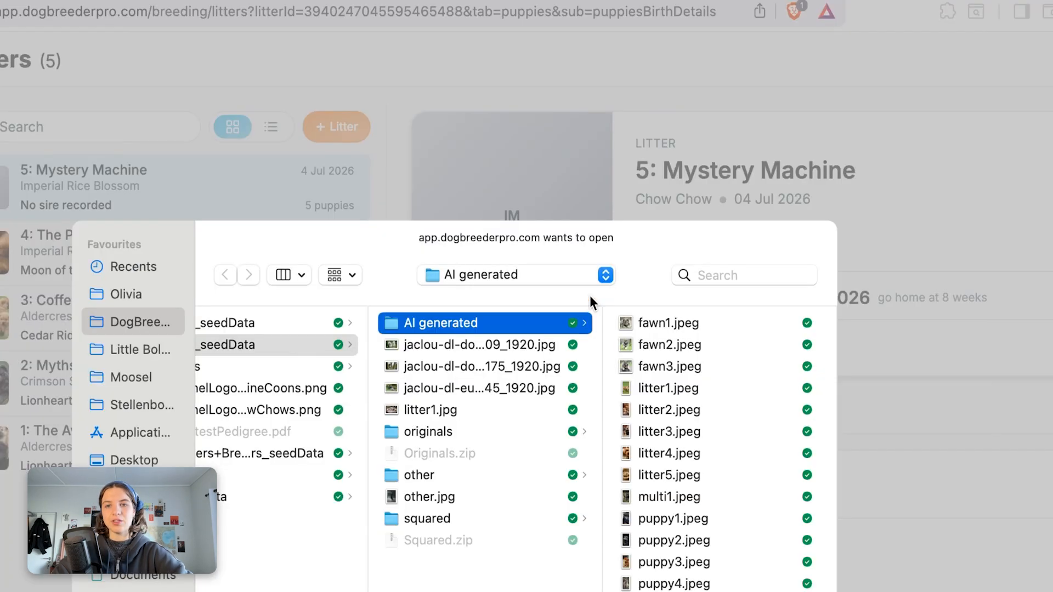
left_click(654, 430)
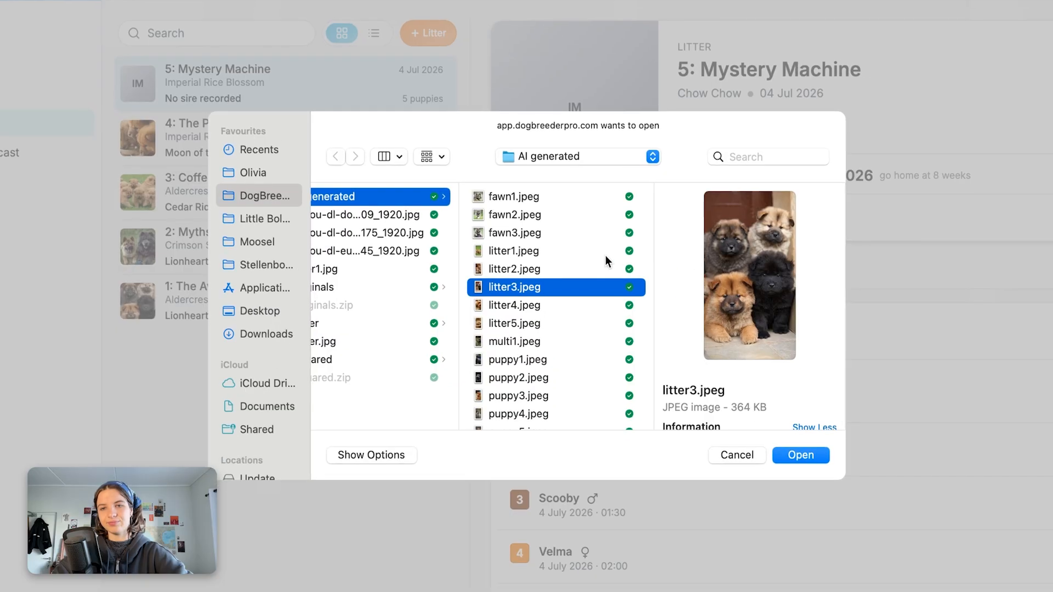
left_click(547, 391)
left_click(733, 459)
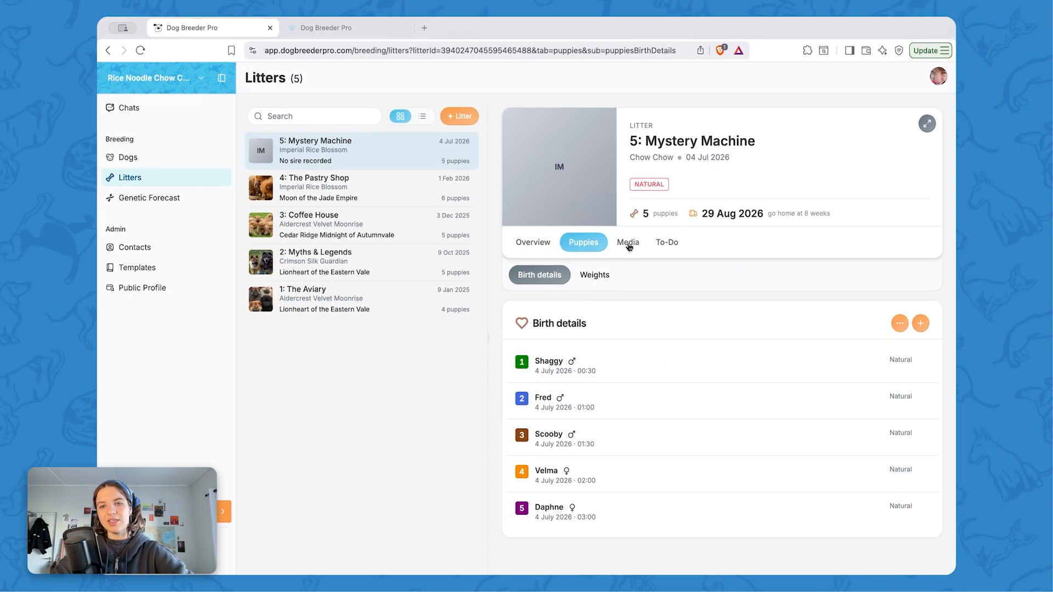
Upload multi1.jpeg, puppy1.jpeg, puppy2.jpeg and puppy3.jpeg from the AI generated folder to the Mystery Machine litter gallery.
left_click(674, 217)
scroll(653, 261, "down", 3)
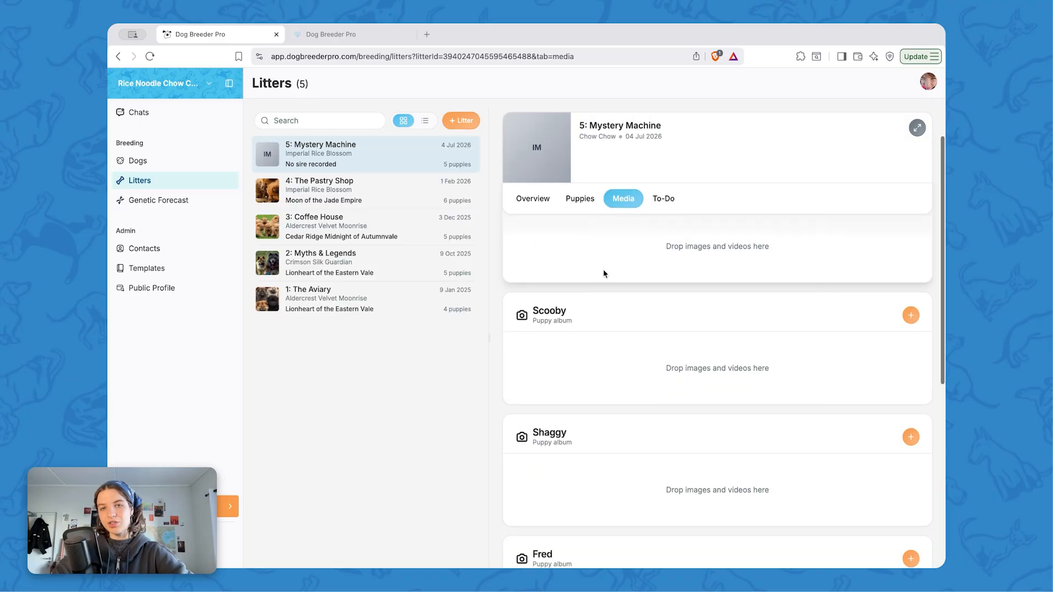
scroll(608, 274, "up", 3)
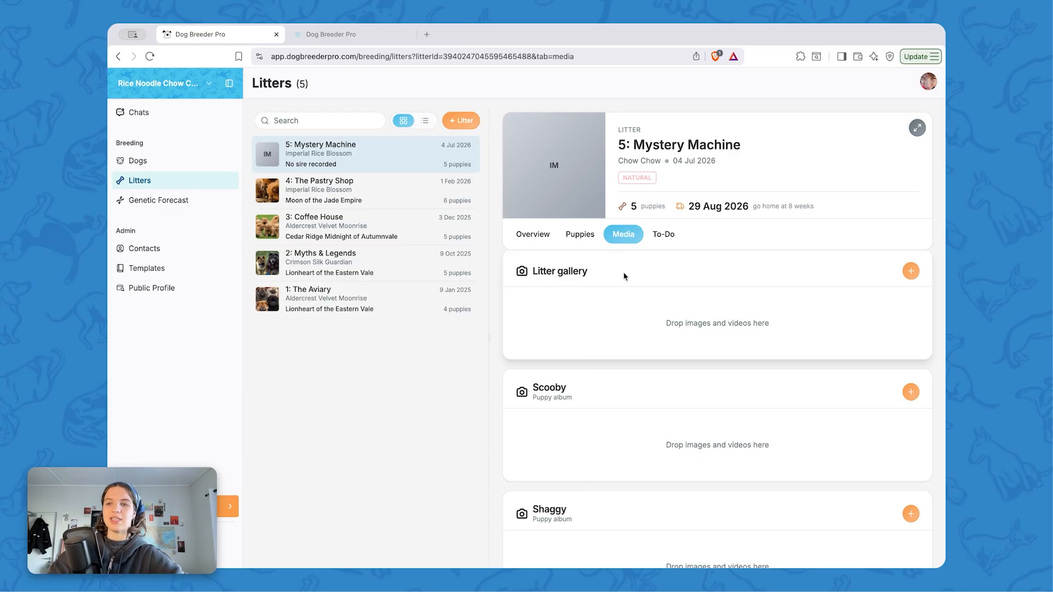
left_click(912, 277)
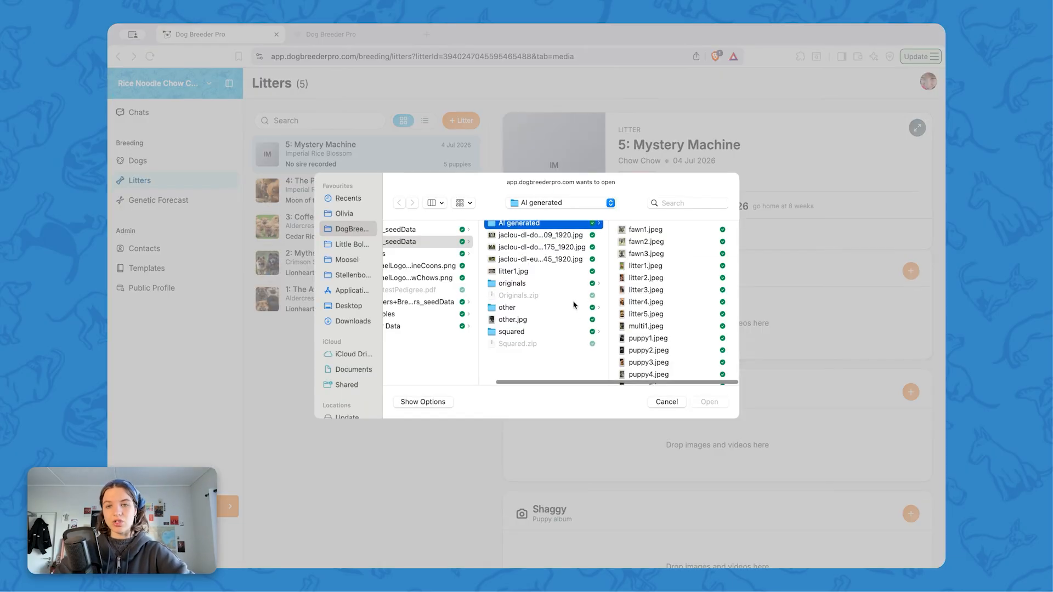
left_click(647, 326)
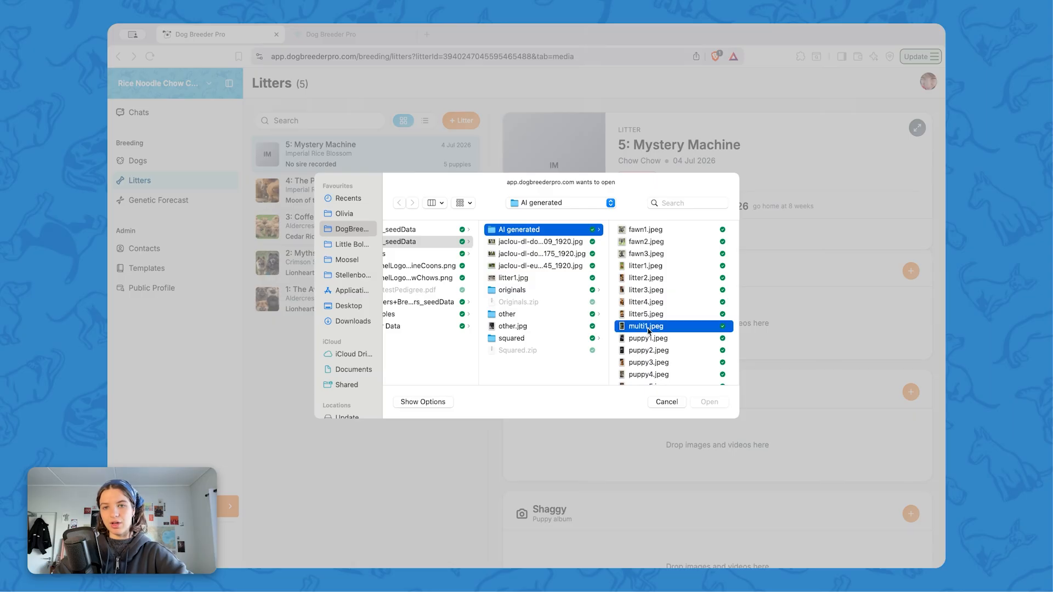
scroll(545, 340, "down", 3)
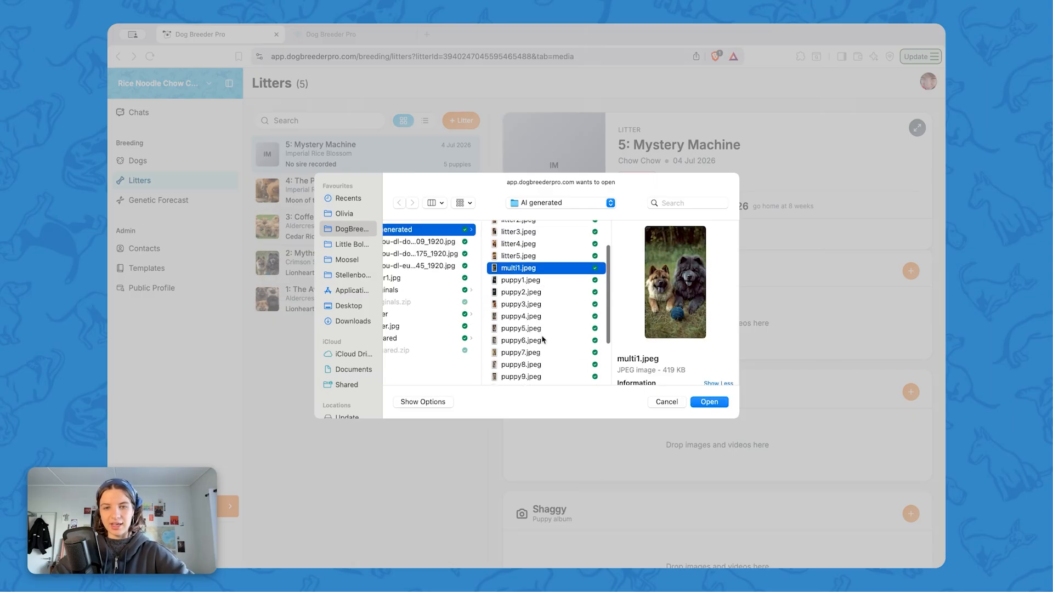
left_click(532, 283, "shift")
left_click(533, 289, "shift")
left_click(538, 303, "shift")
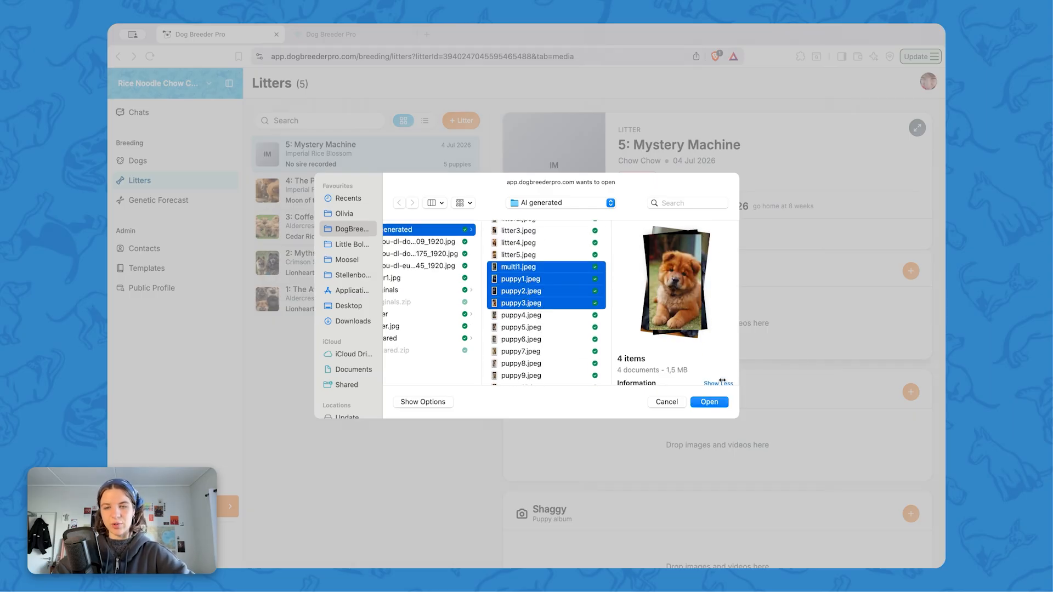
left_click(710, 403)
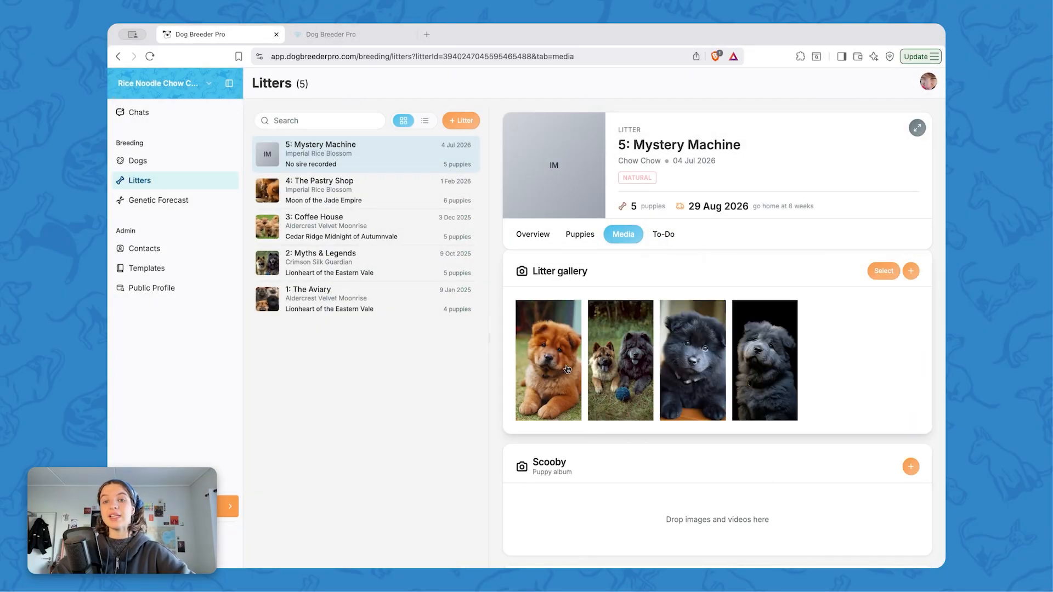
Upload puppy10.jpeg from the AI generated folder to Scooby's puppy album.
scroll(762, 390, "down", 8)
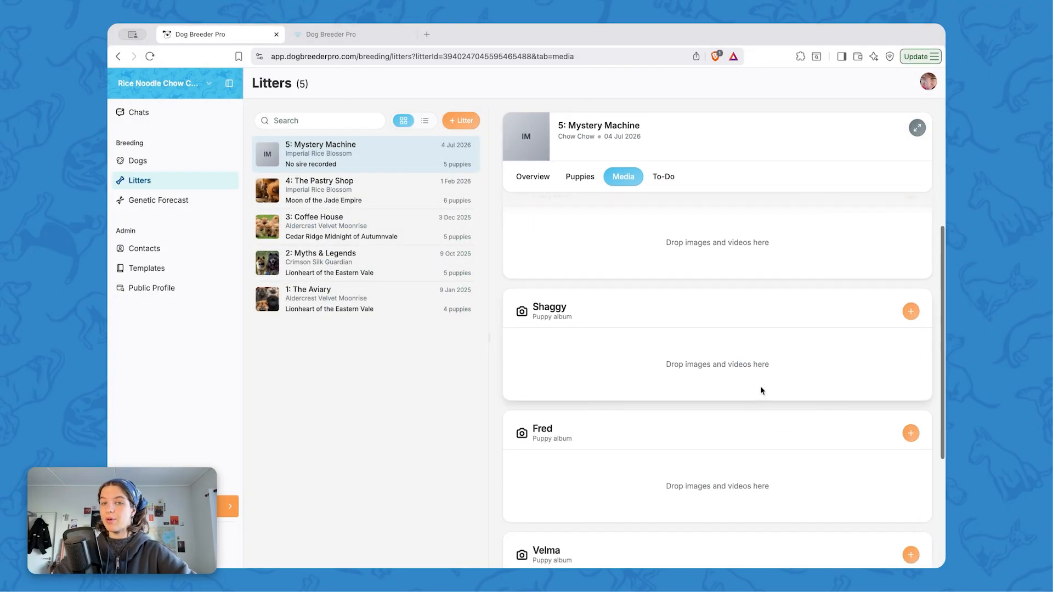
scroll(761, 391, "up", 7)
scroll(762, 391, "up", 2)
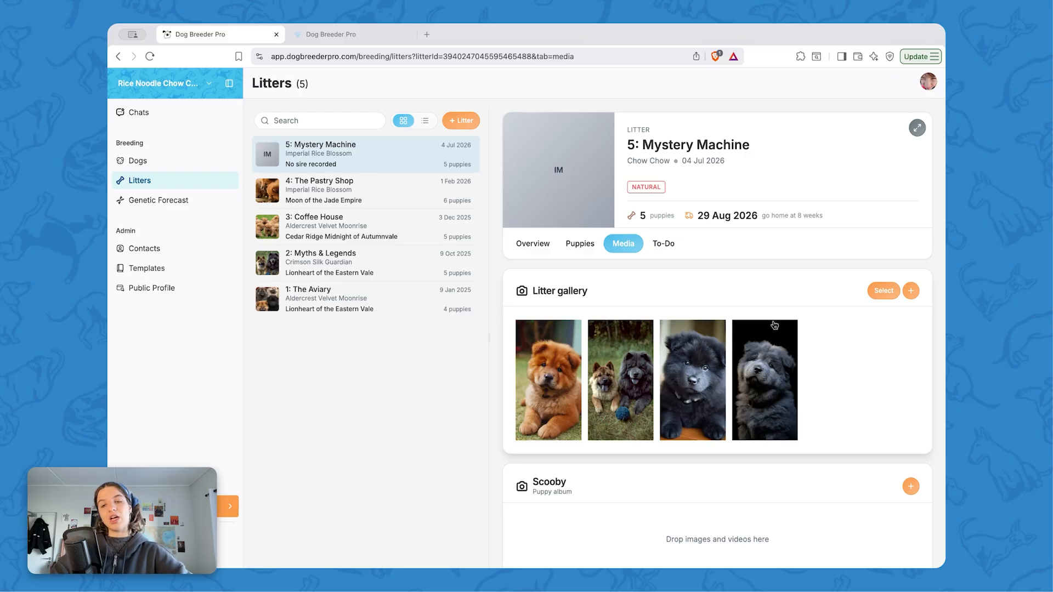
scroll(776, 331, "down", 3)
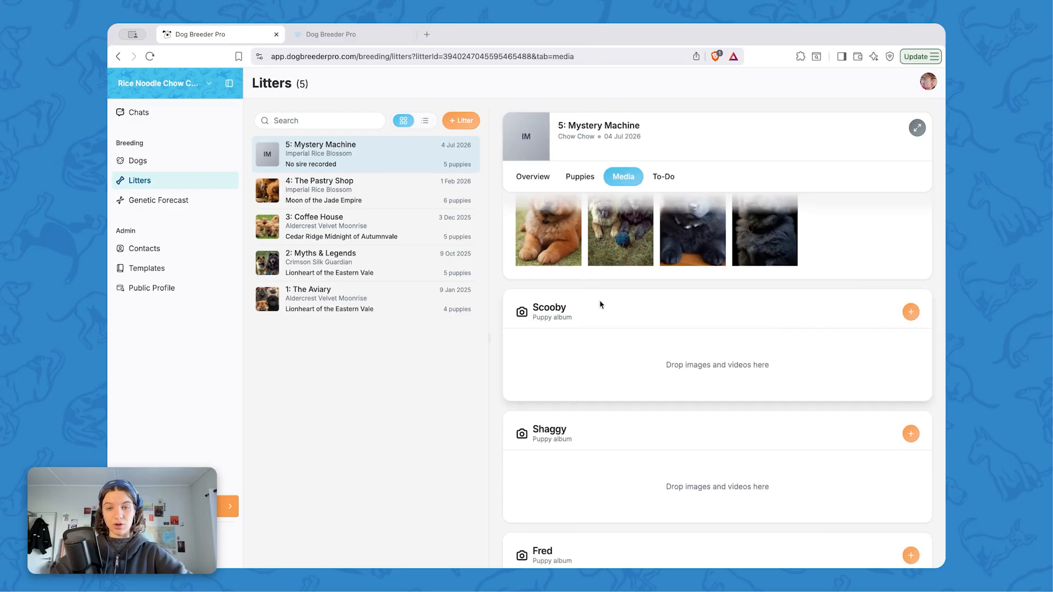
left_click(911, 313)
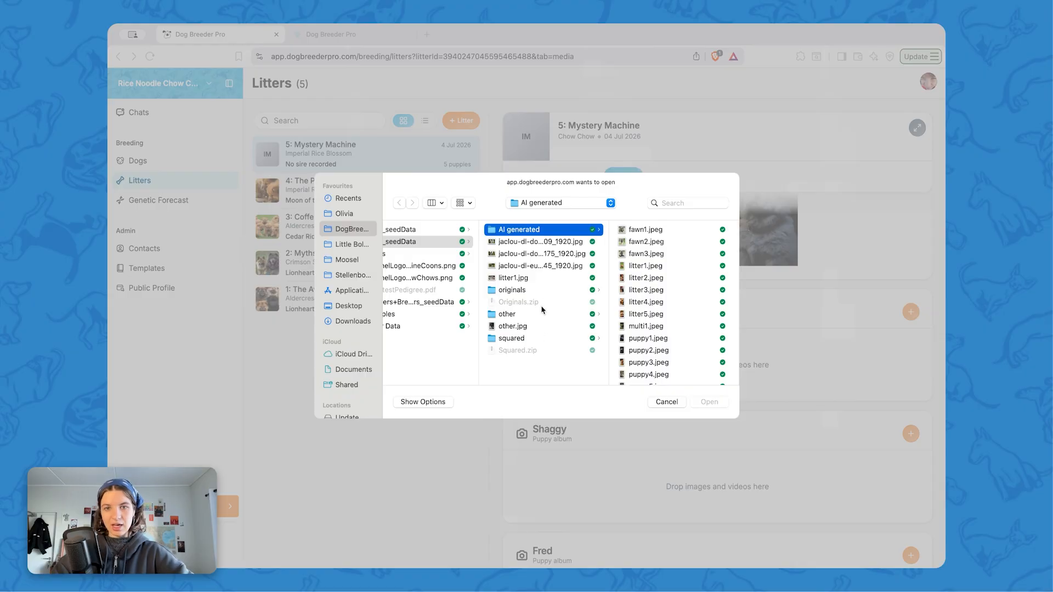
scroll(682, 315, "down", 2)
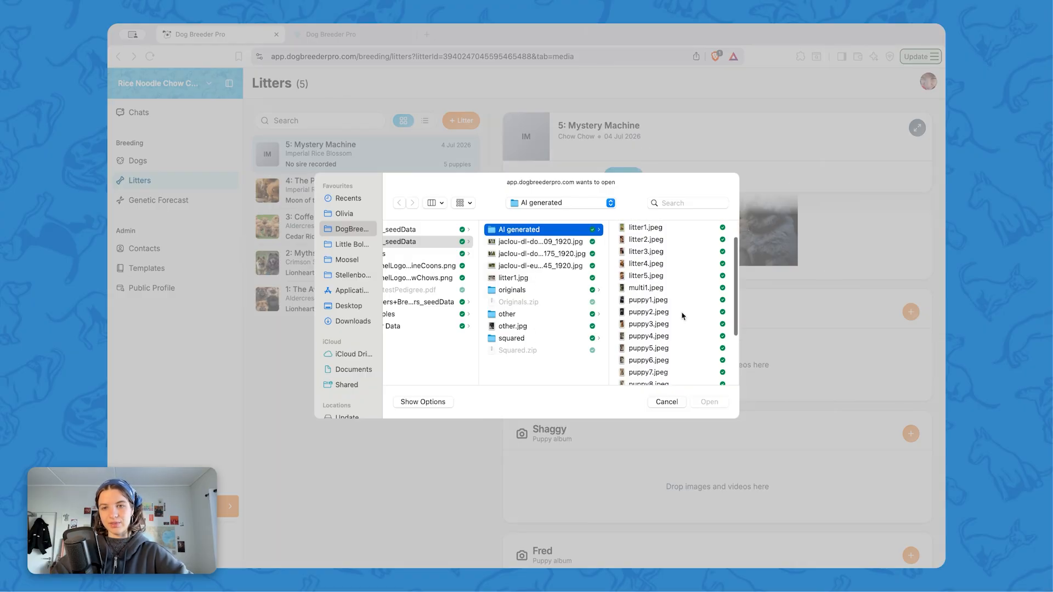
left_click(673, 346)
scroll(543, 337, "down", 3)
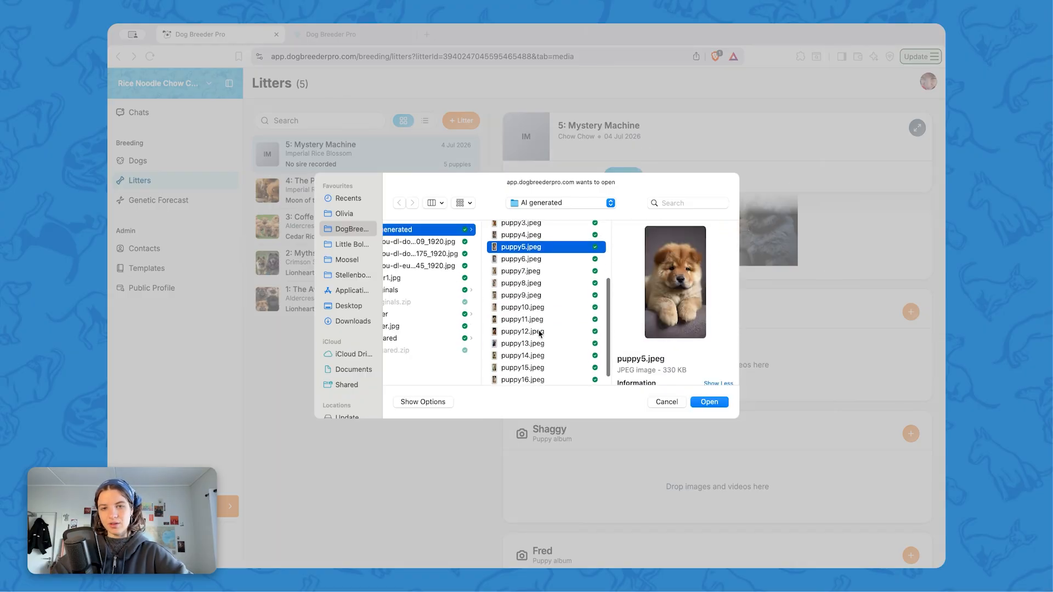
left_click(524, 306)
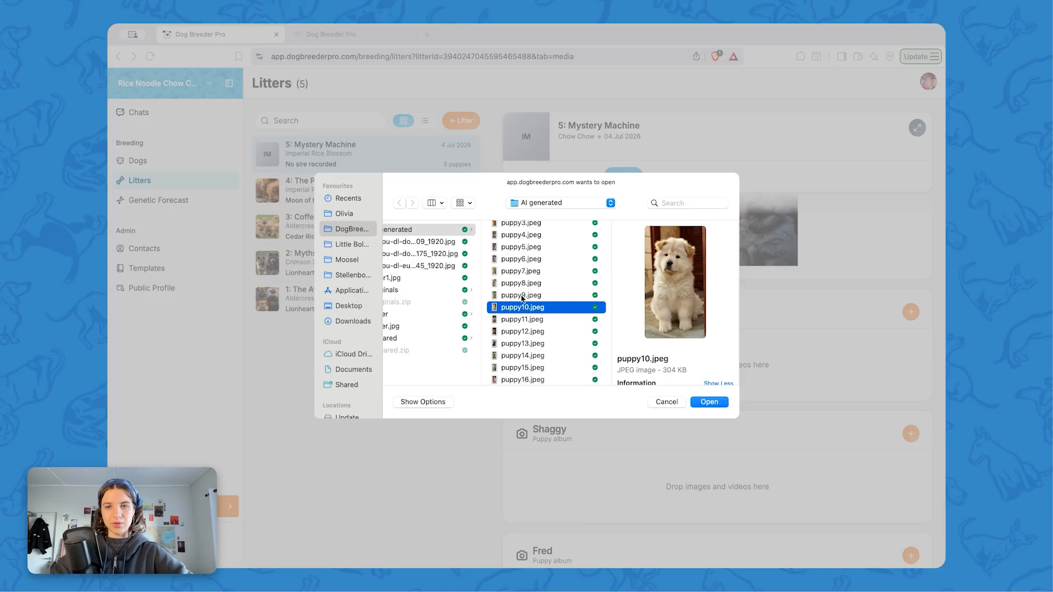
left_click(708, 402)
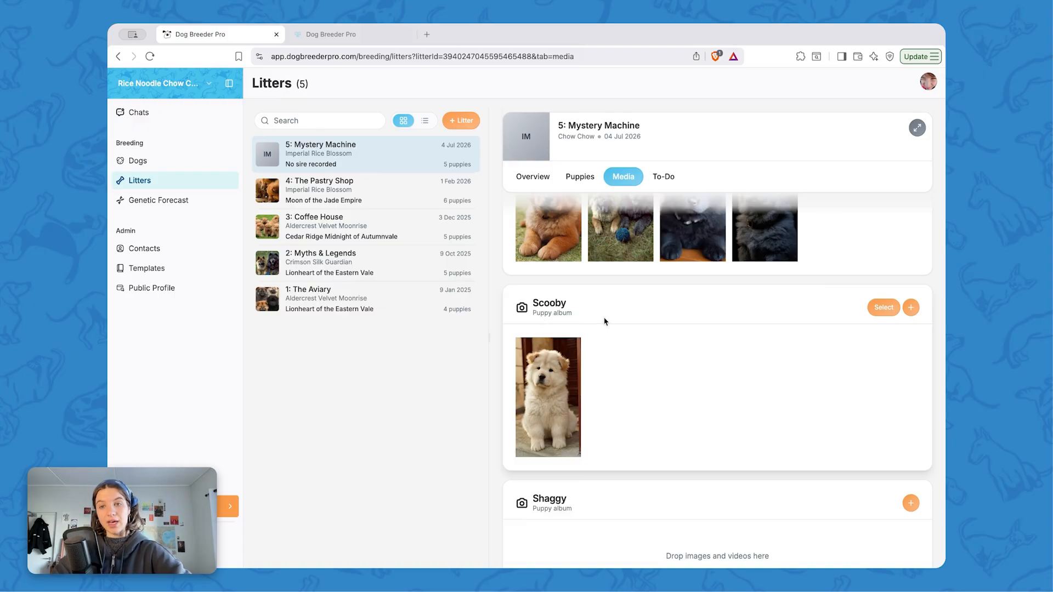
scroll(603, 321, "up", 3)
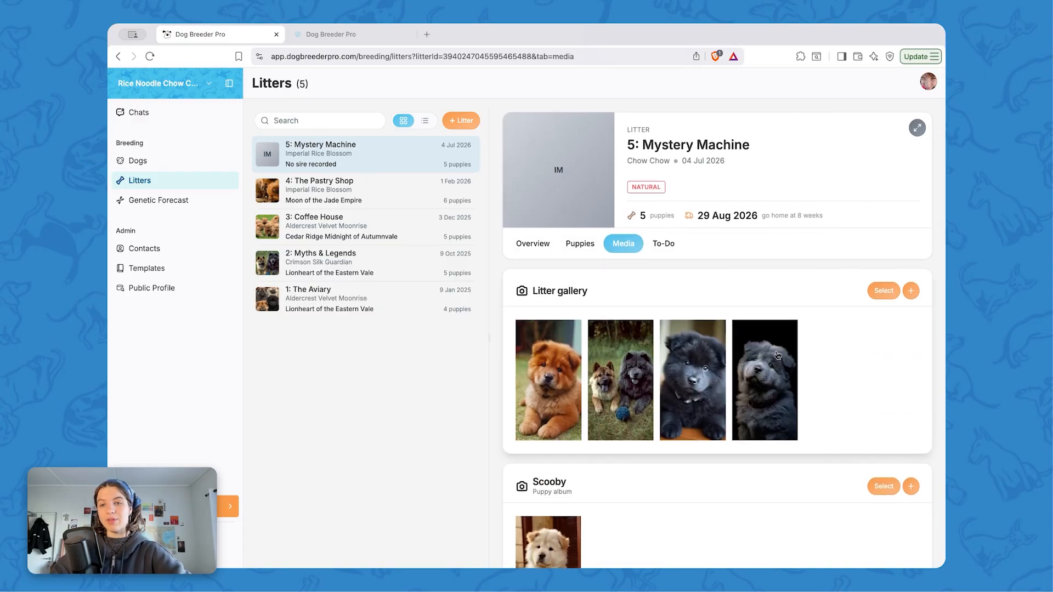
scroll(752, 377, "down", 4)
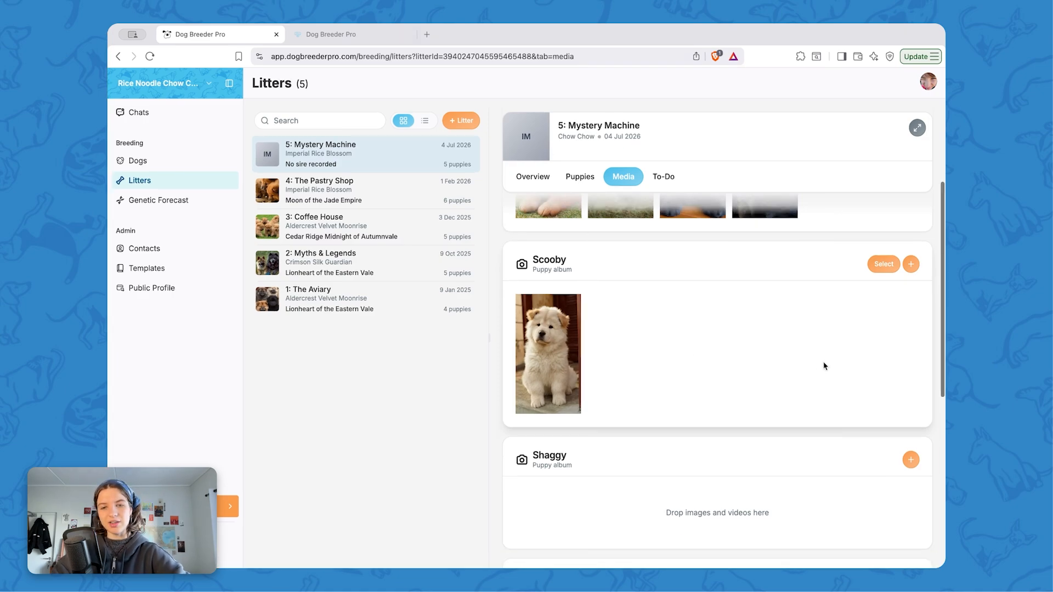
scroll(823, 365, "down", 2)
scroll(823, 365, "down", 1)
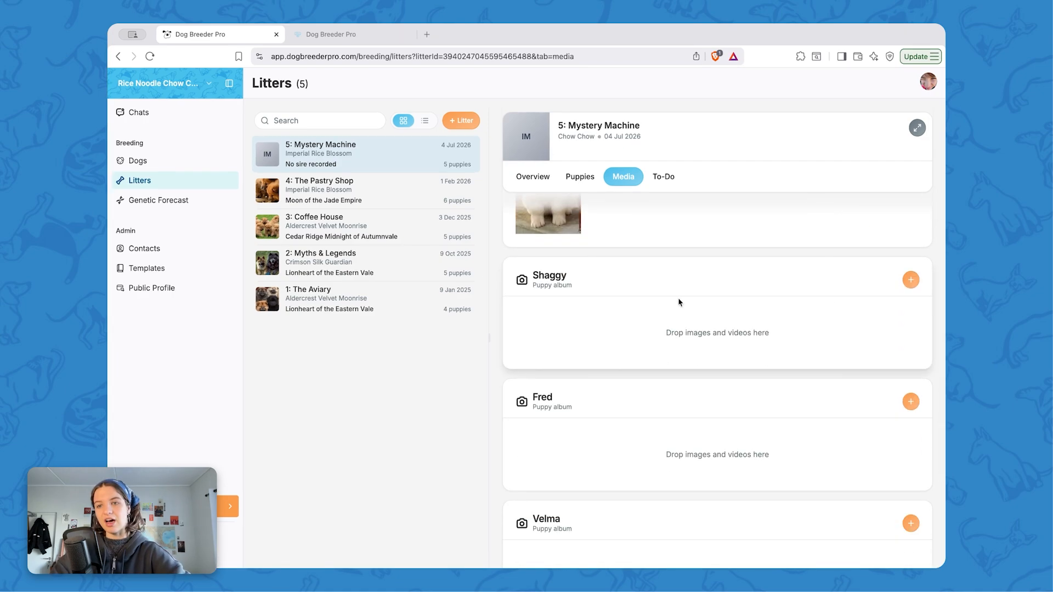
Start photo selection in the litter gallery, selecting and then deselecting the two dark puppies' photos.
scroll(711, 327, "up", 3)
scroll(711, 327, "up", 3)
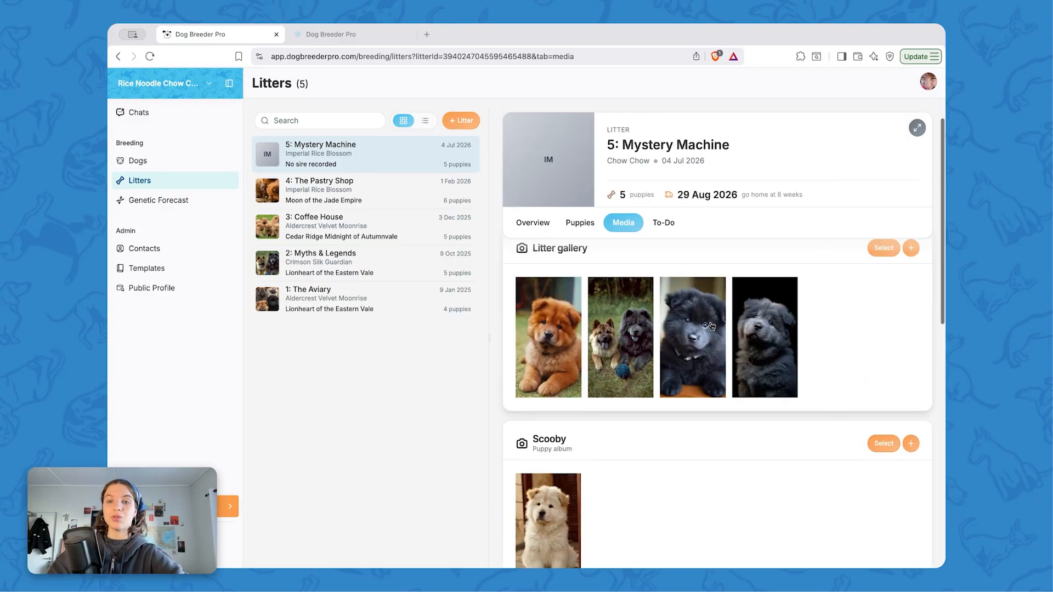
left_click(883, 273)
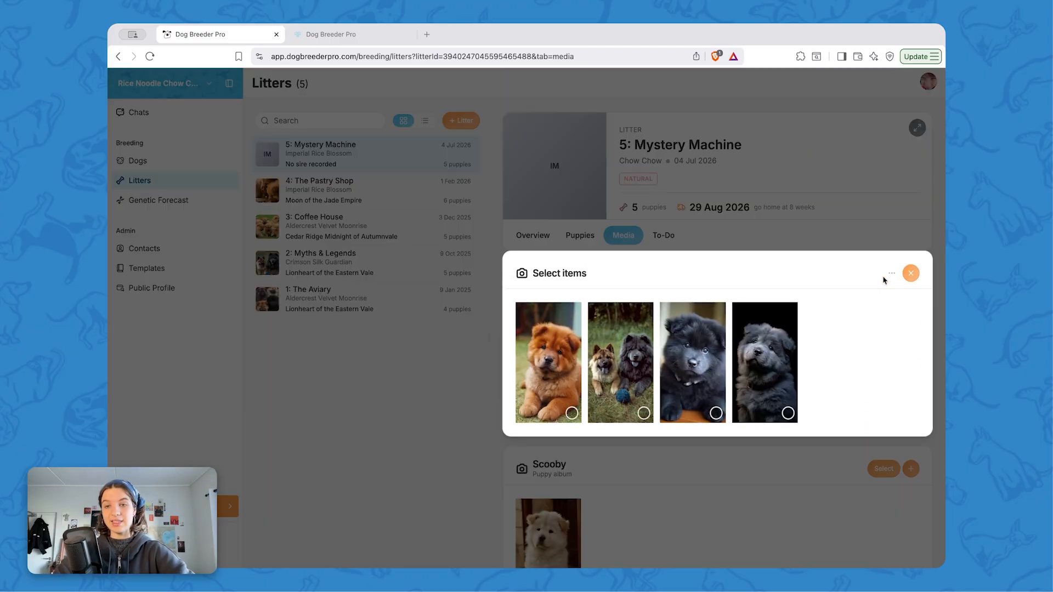
left_click(776, 384)
left_click(689, 411)
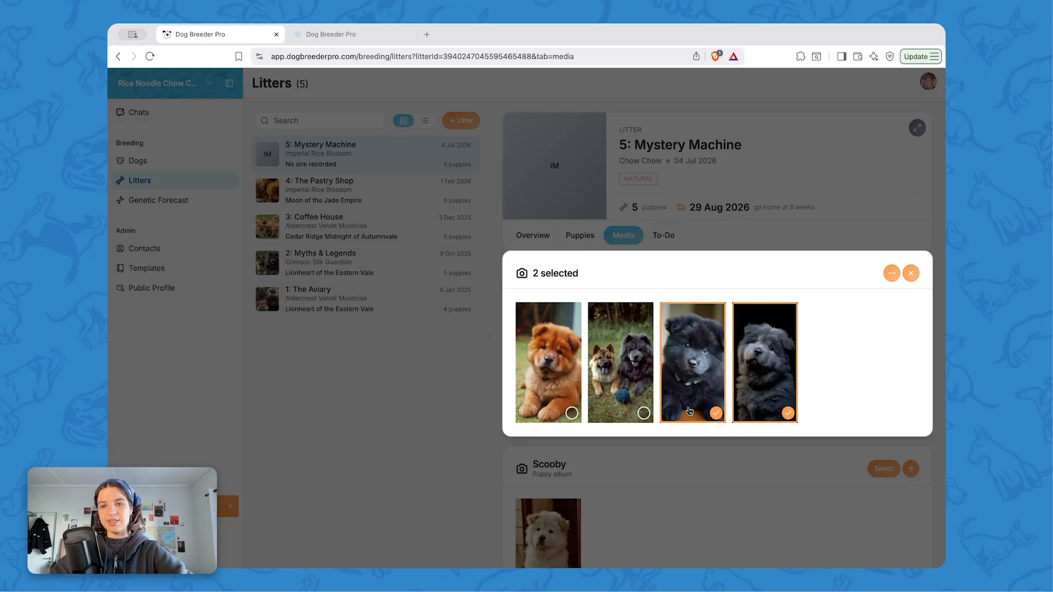
left_click(689, 412)
left_click(760, 406)
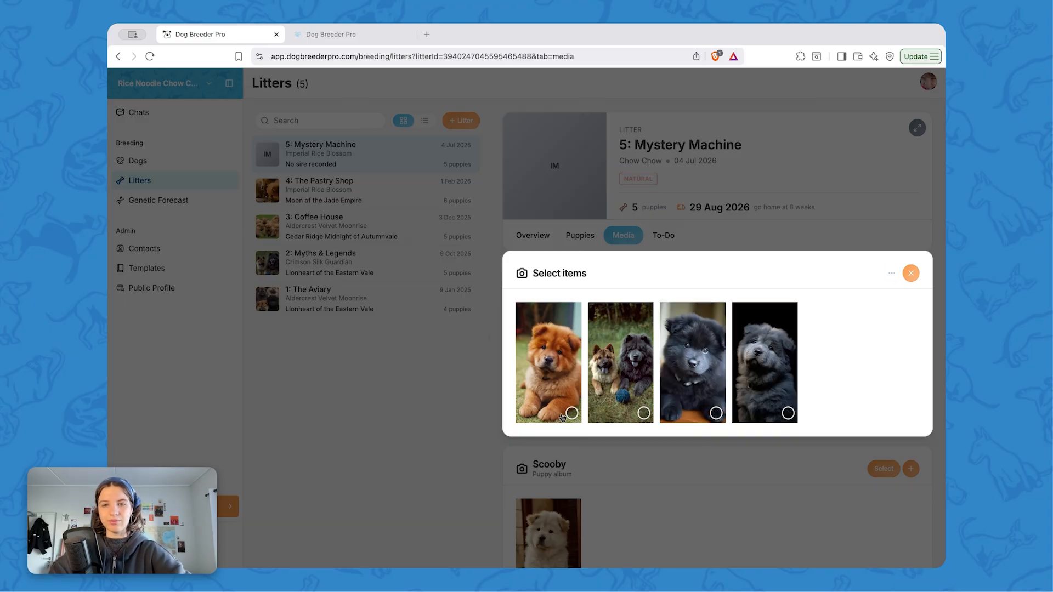
Copy the first litter gallery photo, the red puppy lying on grass, to Daphne's puppy album and check that album.
left_click(566, 408)
left_click(891, 274)
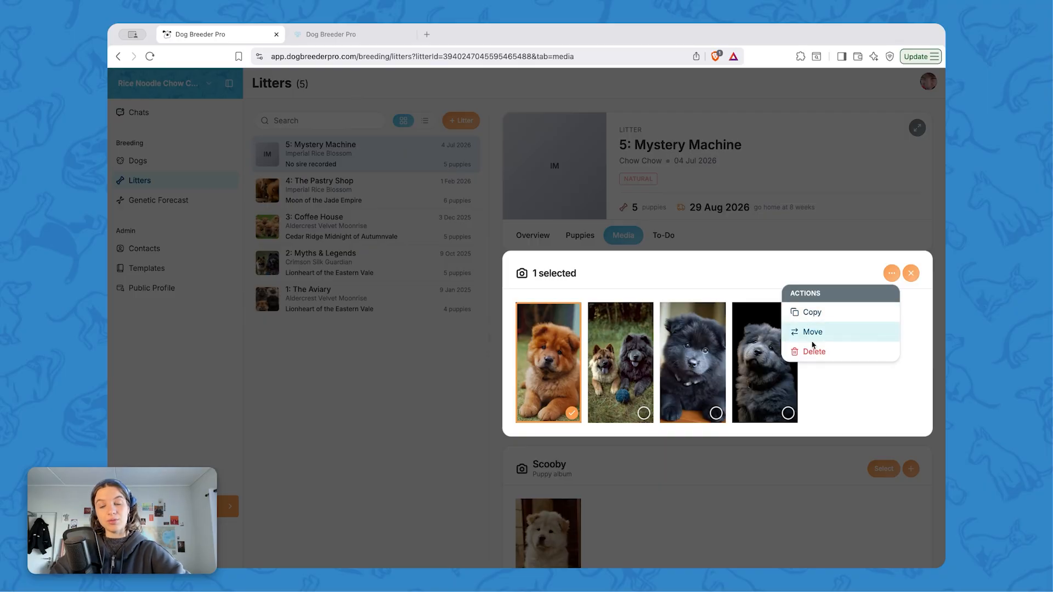
left_click(819, 273)
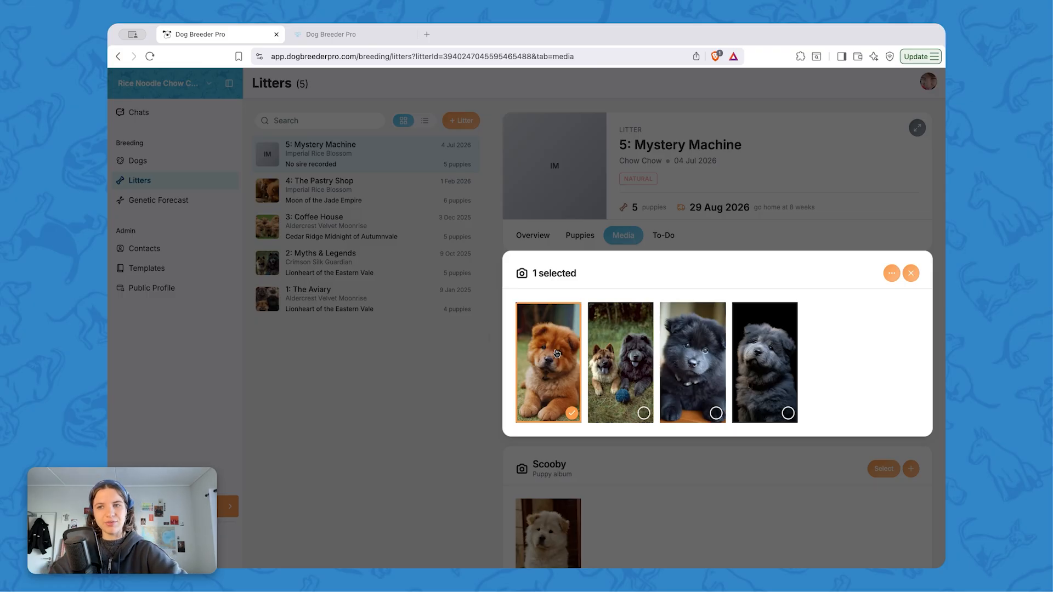
left_click(891, 274)
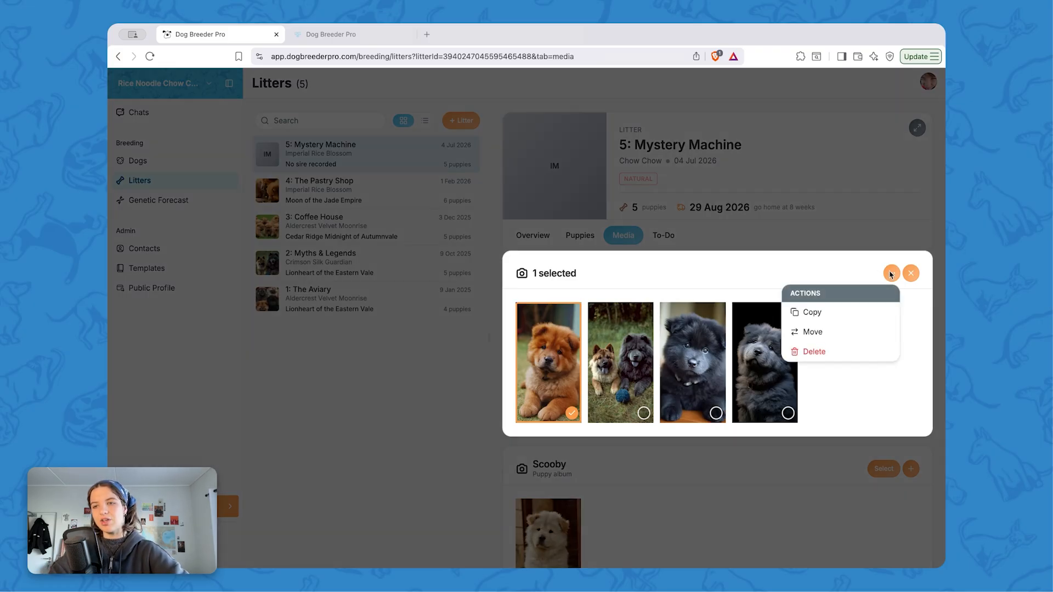
left_click(812, 313)
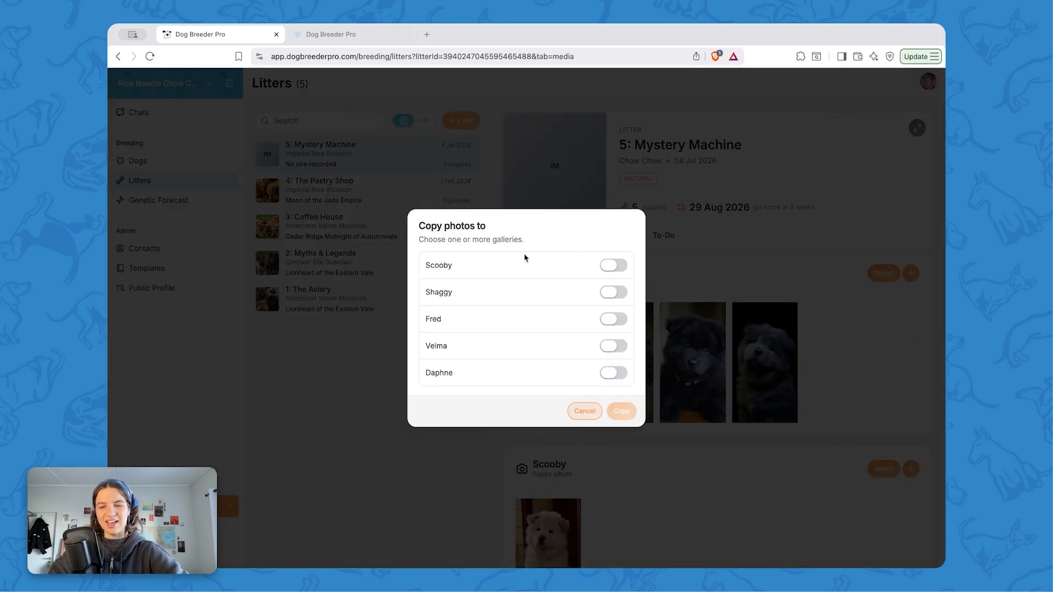
left_click(614, 374)
left_click(621, 411)
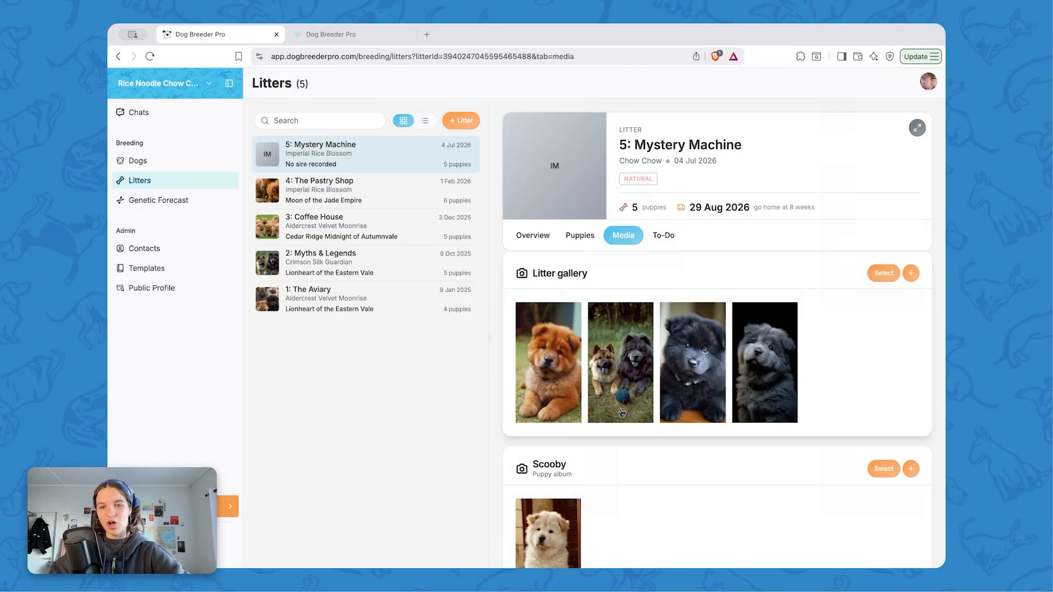
scroll(679, 482, "down", 3)
scroll(678, 482, "down", 10)
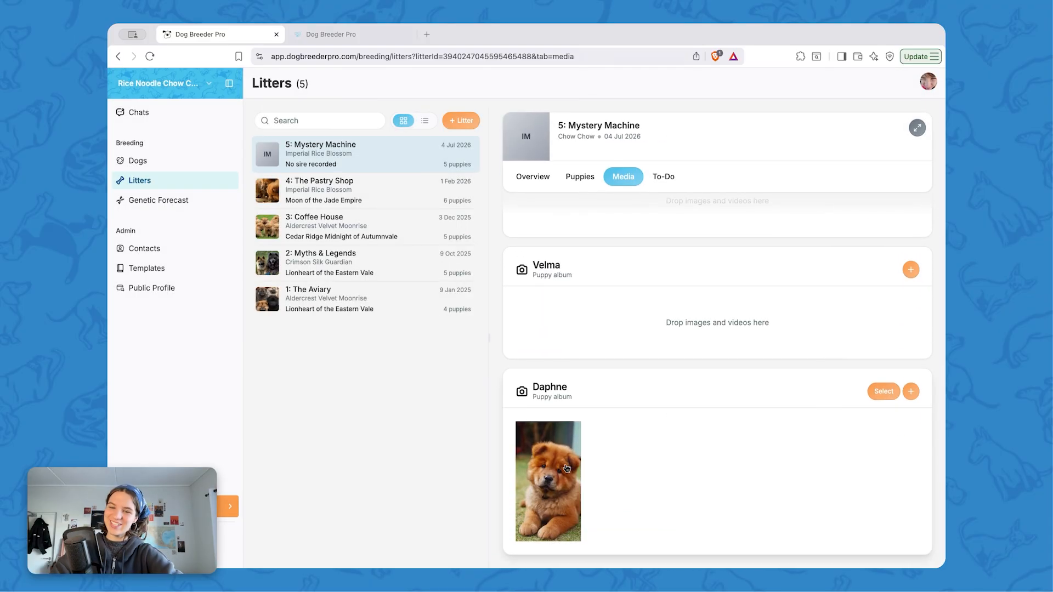
Upload puppy12.jpeg from the AI generated folder to Scooby's puppy album.
scroll(643, 421, "up", 10)
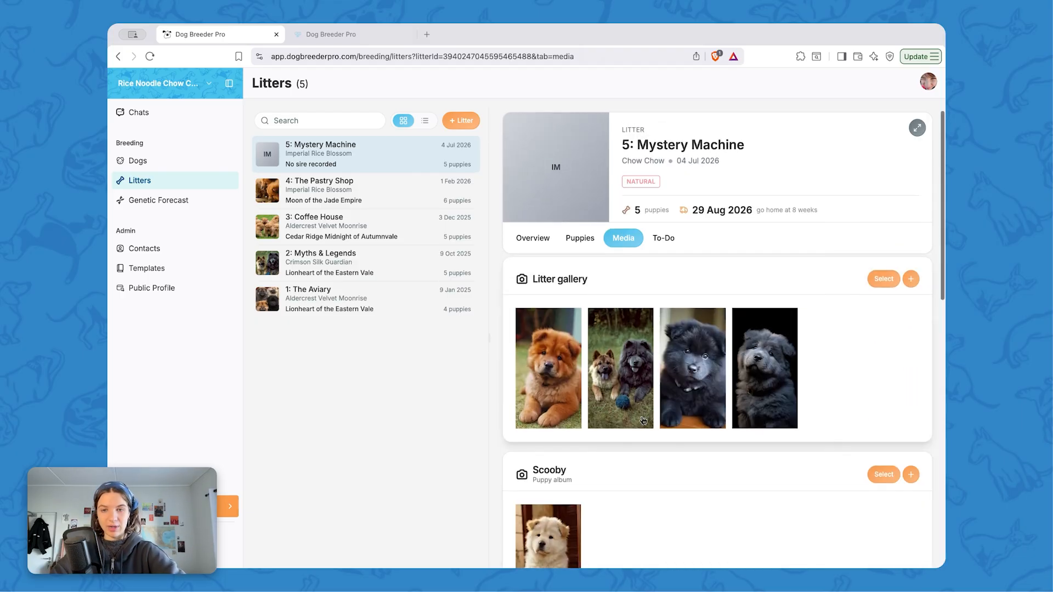
scroll(643, 421, "down", 3)
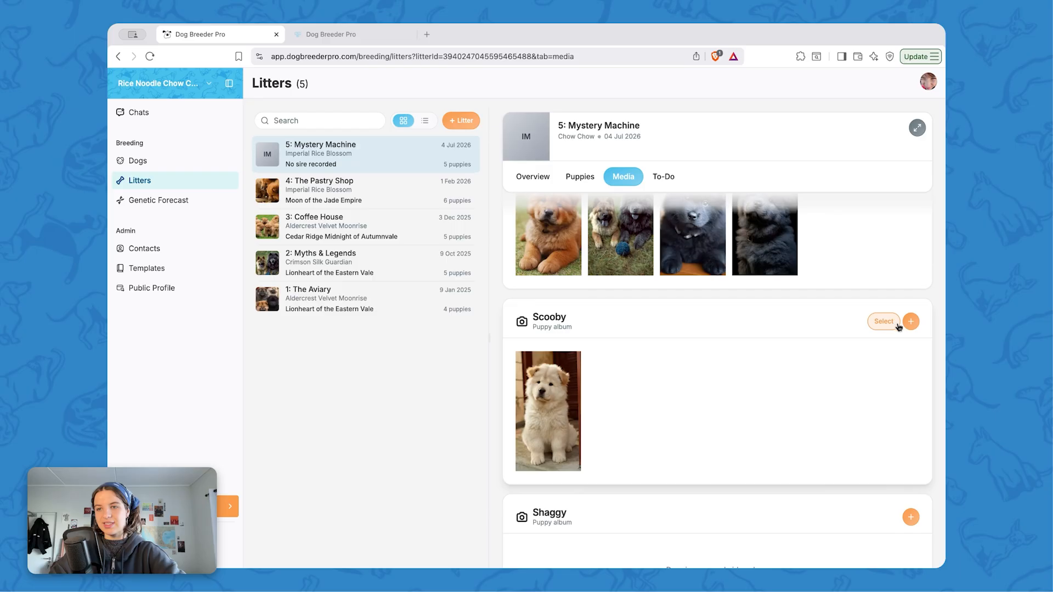
scroll(808, 411, "down", 1)
left_click(910, 315)
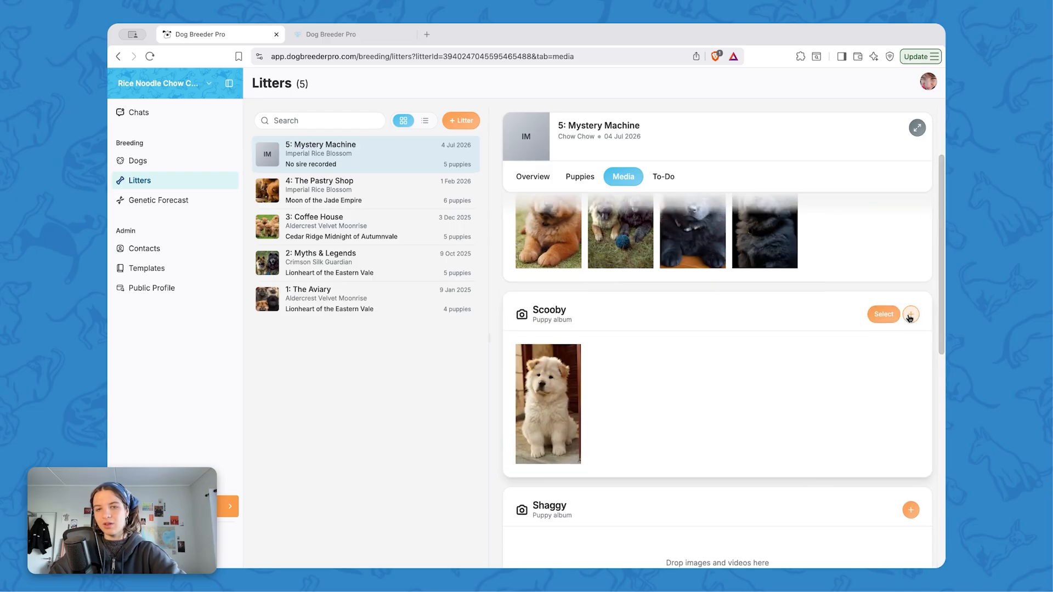
left_click(658, 361)
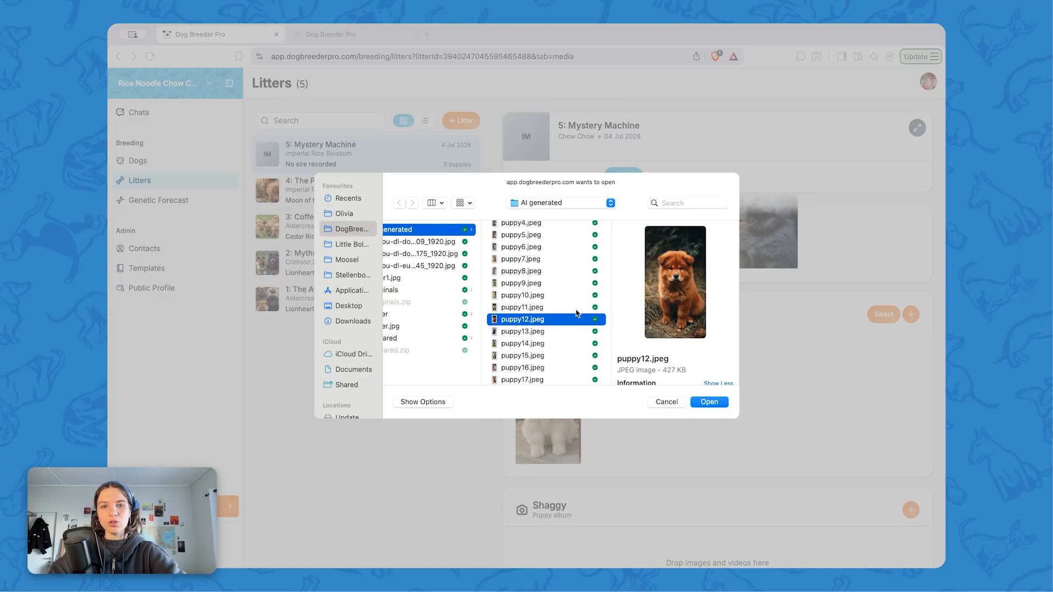
left_click(708, 402)
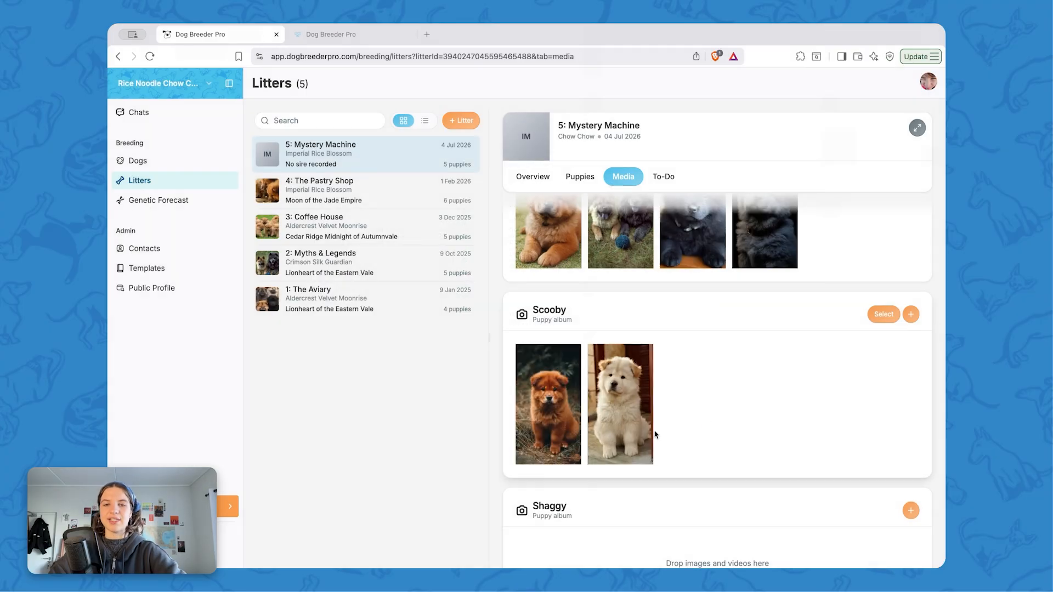
Move the red puppy's photo from Scooby's album to Daphne's puppy album and check that album.
left_click(877, 317)
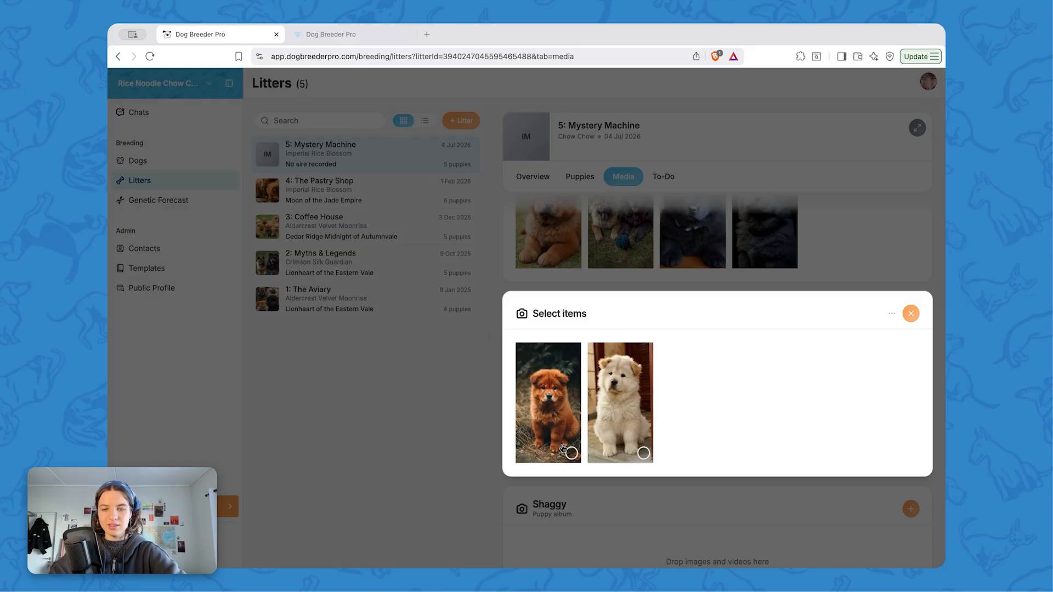
left_click(562, 448)
left_click(888, 314)
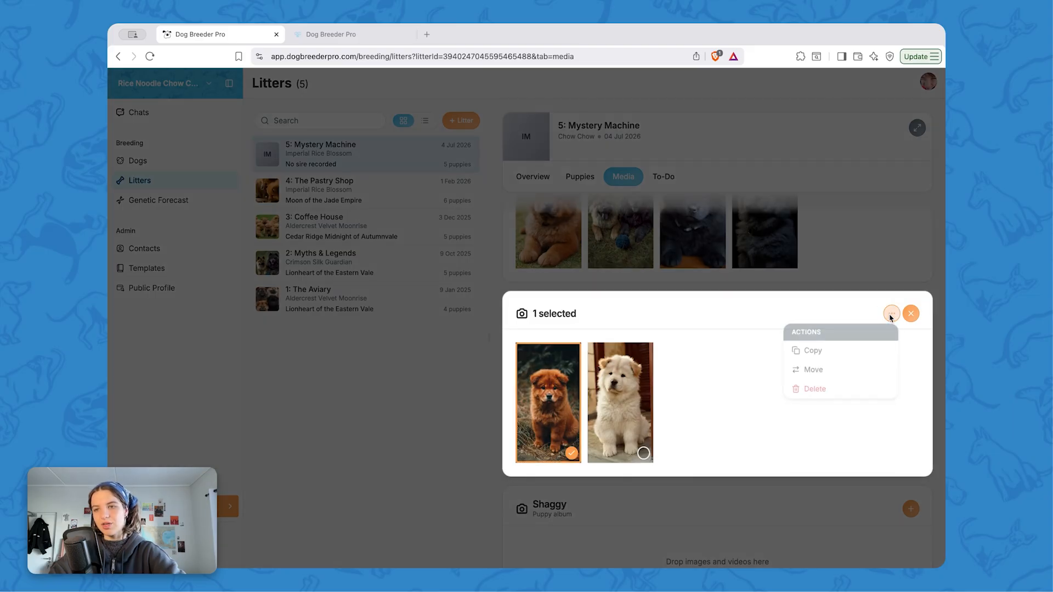
left_click(810, 372)
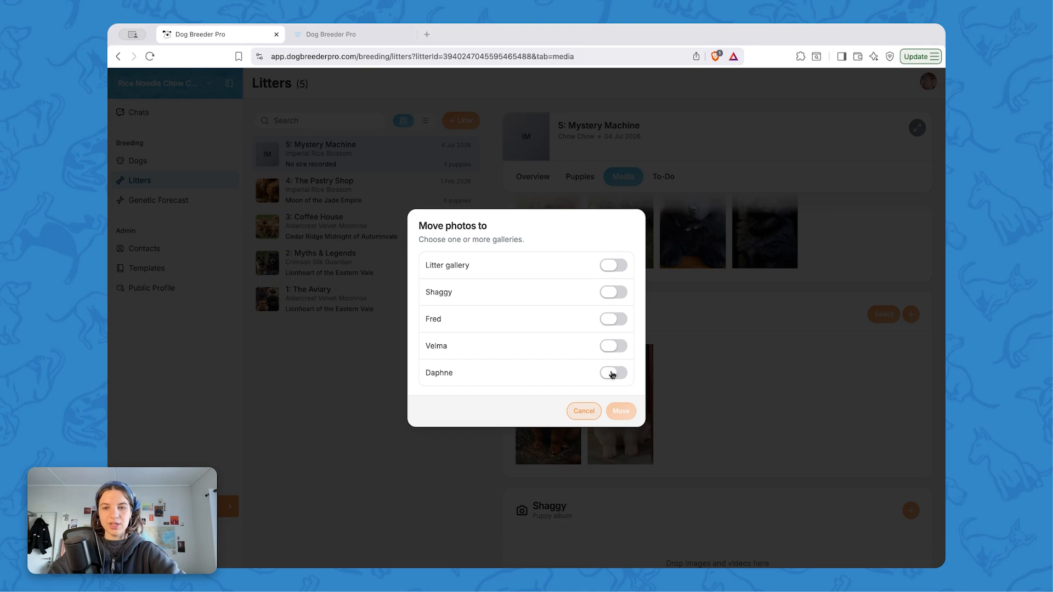
left_click(612, 375)
left_click(612, 347)
left_click(613, 348)
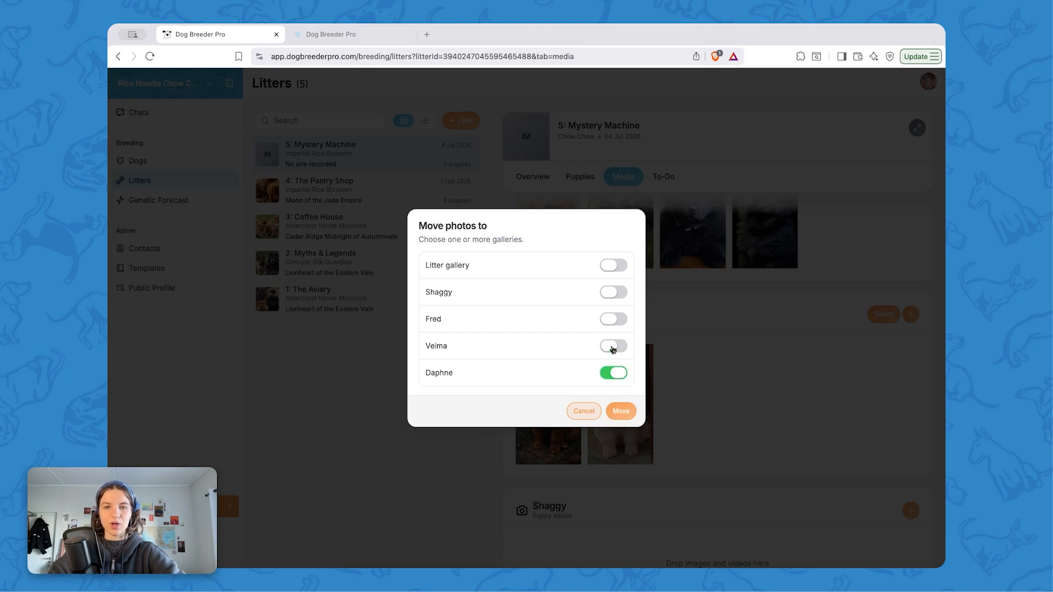
left_click(624, 417)
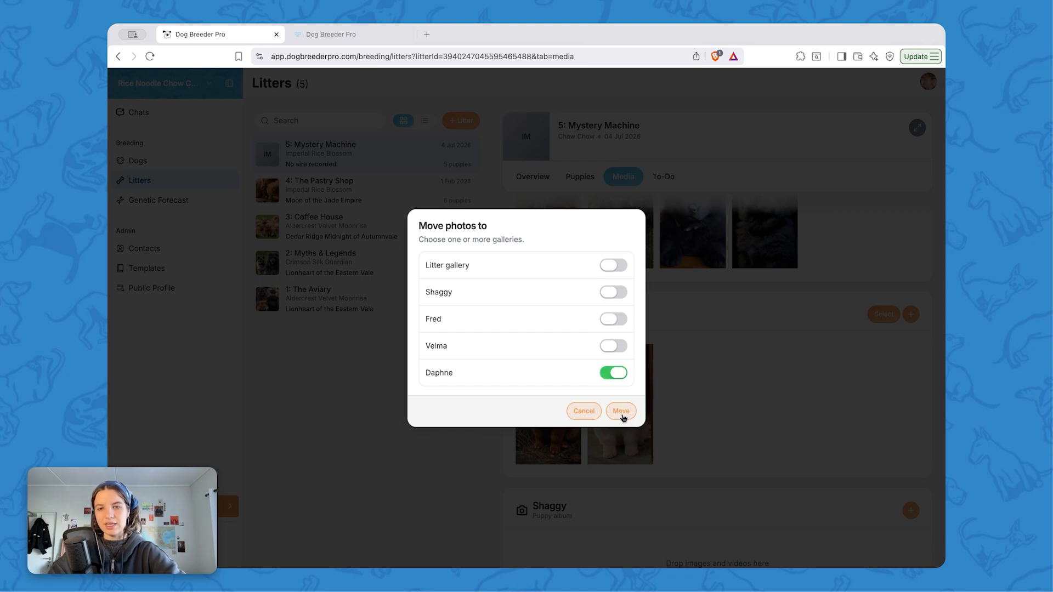
scroll(623, 418, "down", 10)
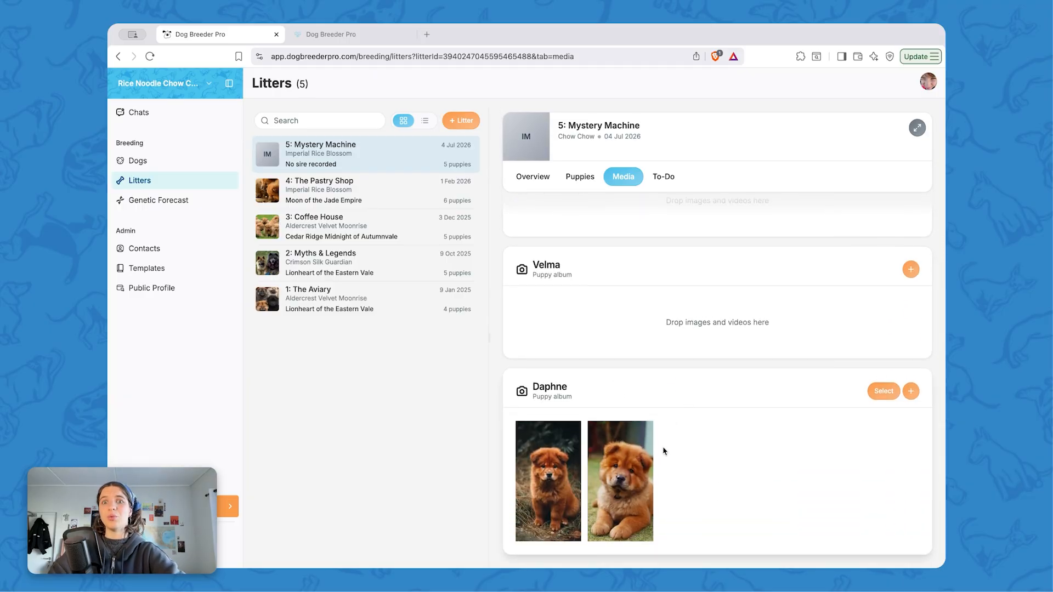
scroll(663, 451, "up", 10)
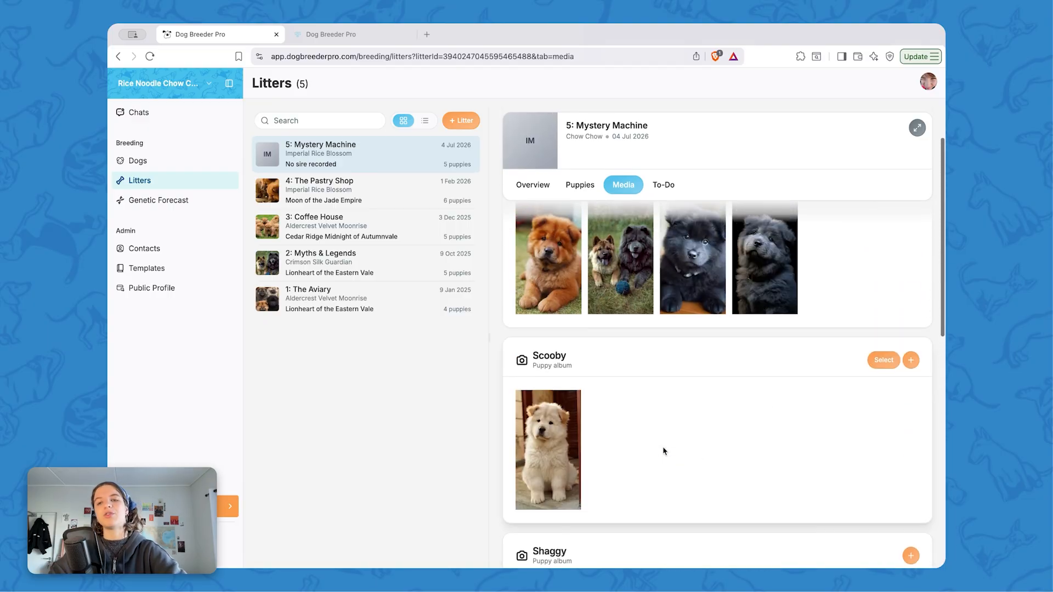
scroll(663, 451, "up", 3)
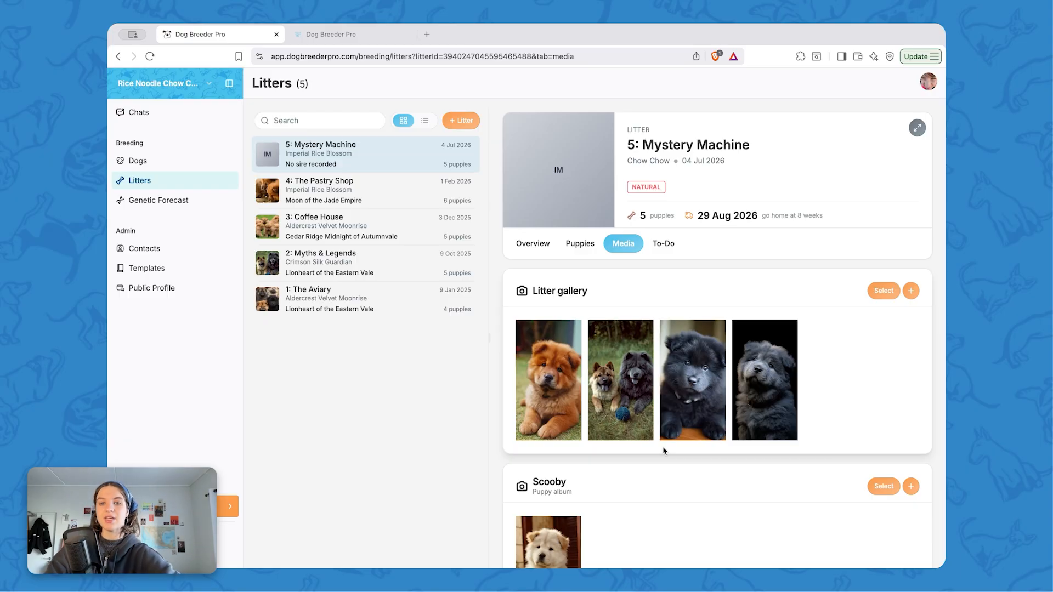
scroll(664, 451, "down", 12)
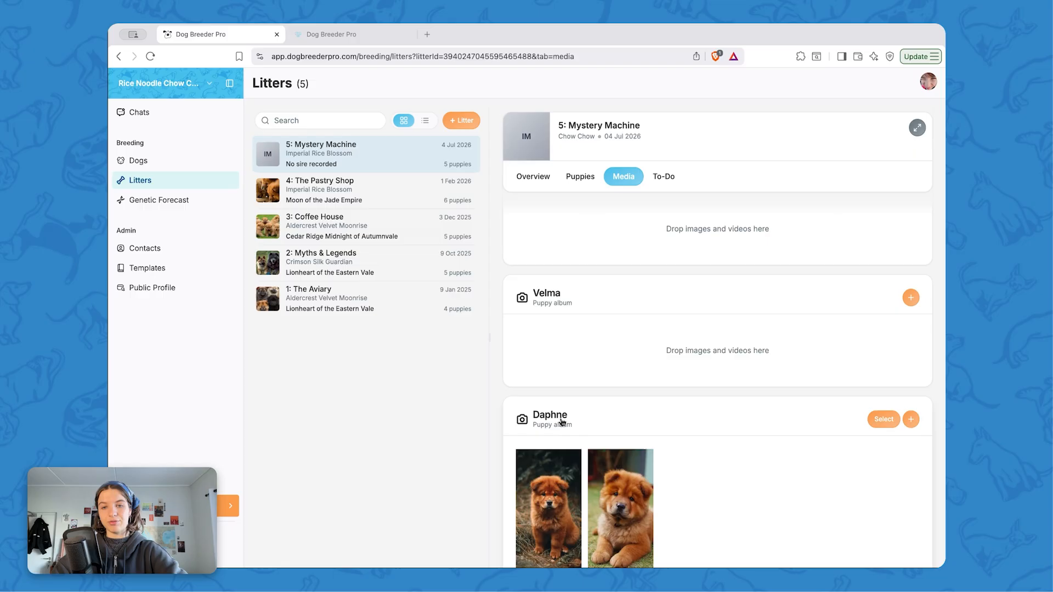
left_click(170, 163)
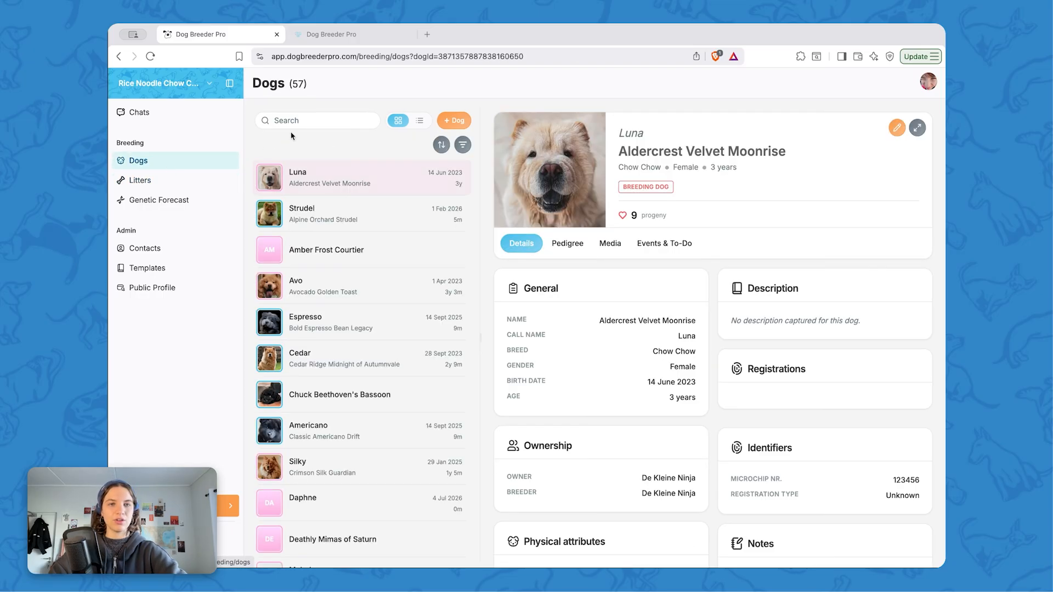
left_click(304, 121)
type("da")
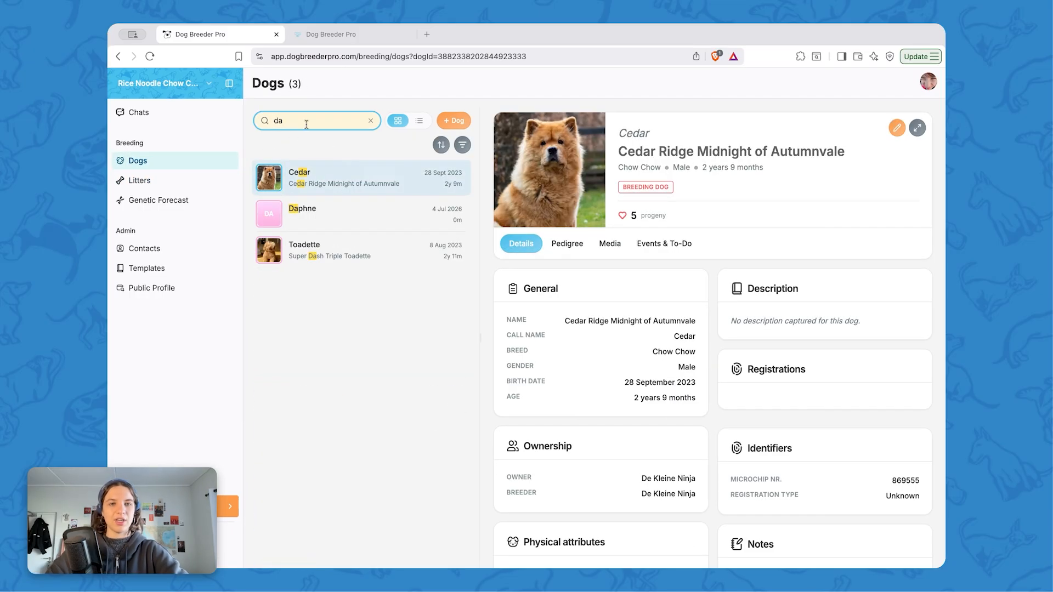
left_click(327, 214)
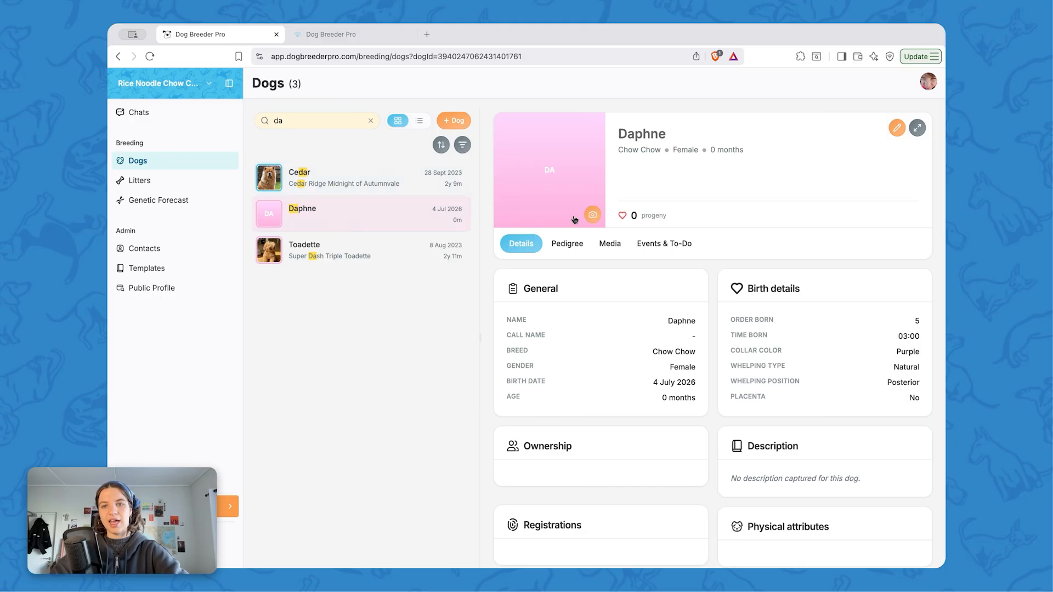
left_click(608, 243)
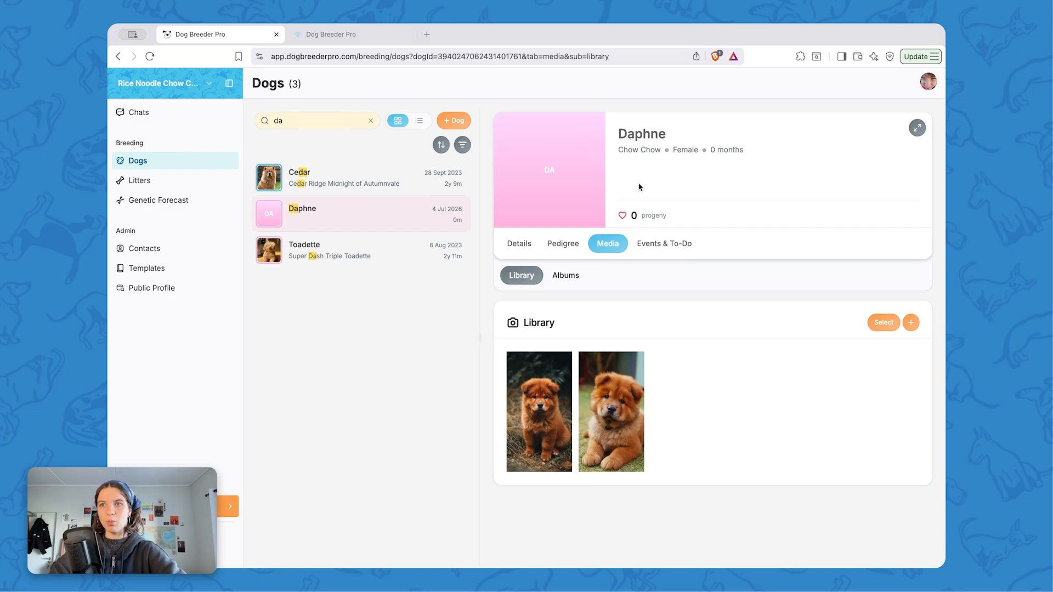
left_click(571, 280)
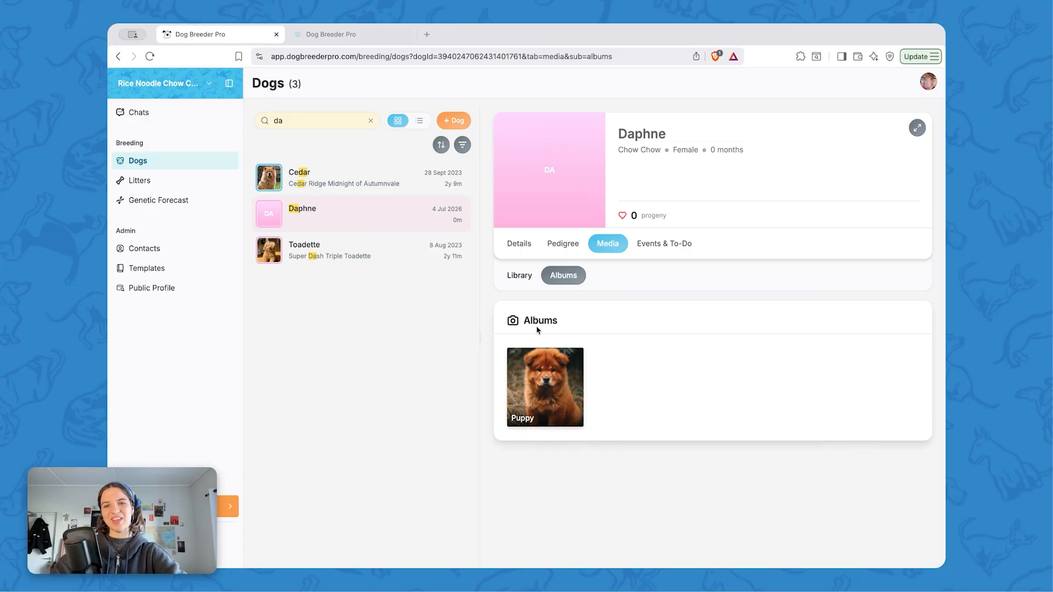
left_click(528, 276)
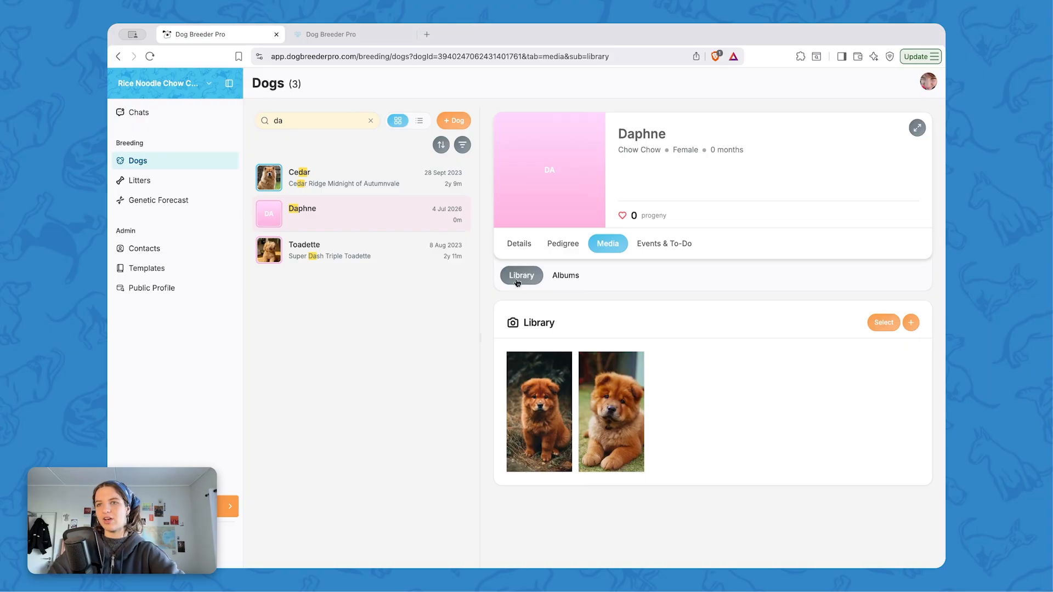
Return to the litters and open the Mystery Machine litter's media.
left_click(136, 180)
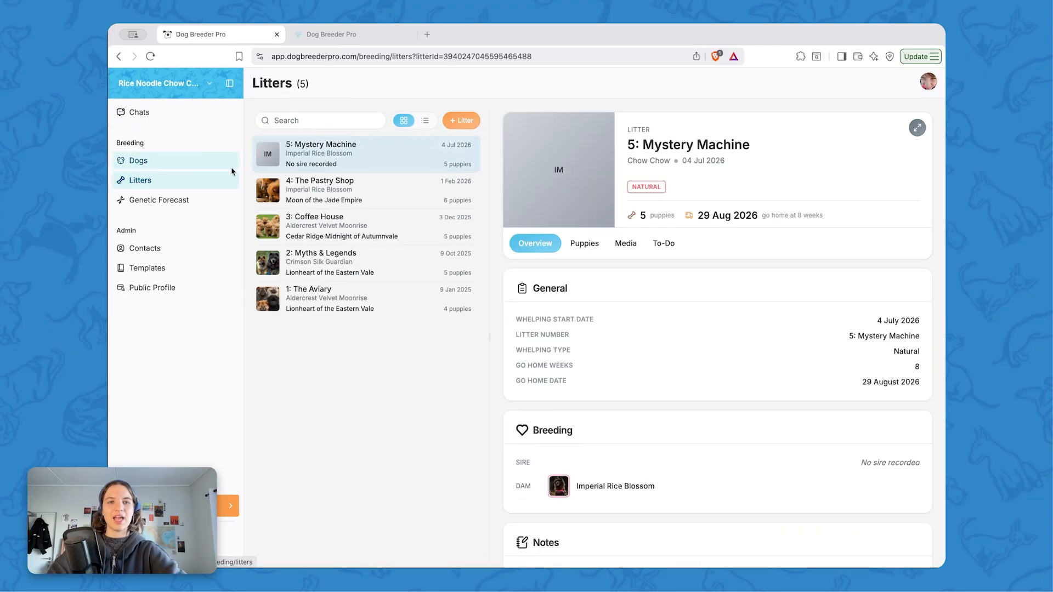
left_click(625, 244)
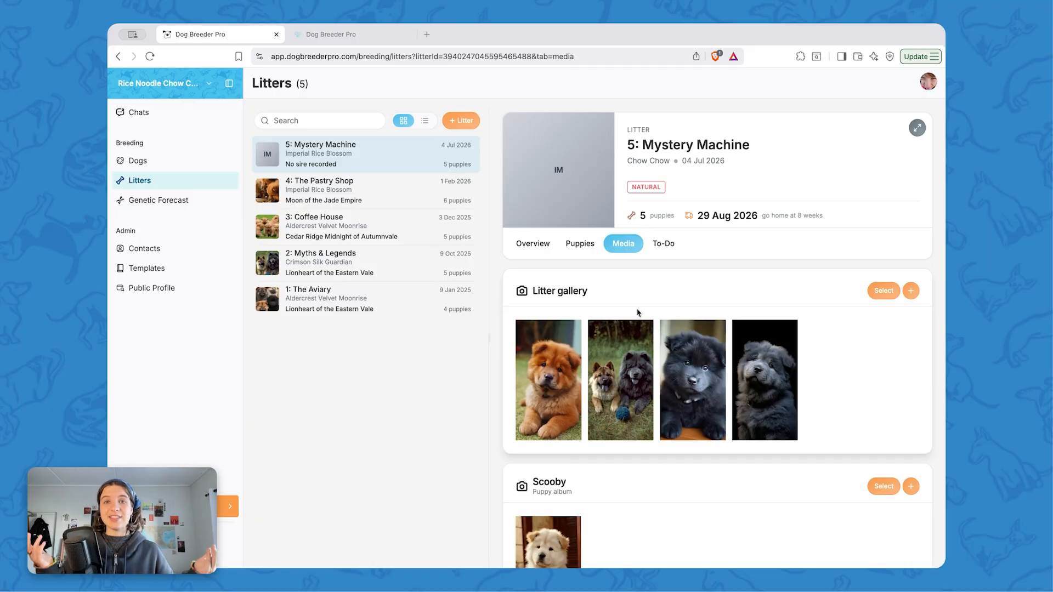